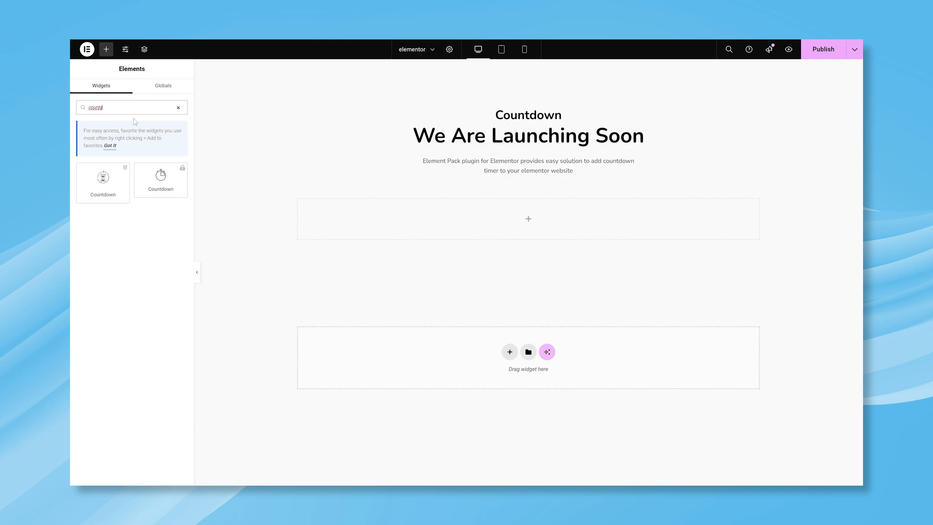
# Step: Add the Element Pack Countdown widget to the empty container below the We Are Launching Soon heading
pyautogui.moveTo(100, 181); pyautogui.dragTo(447, 226)
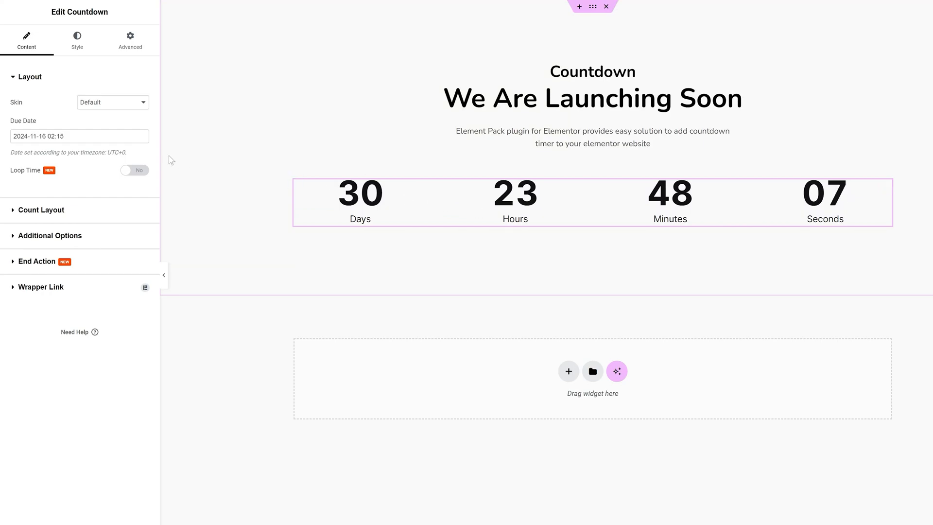
# Step: Try the Tiny Countdown skin on the countdown and return it to the Default skin
pyautogui.click(136, 108)
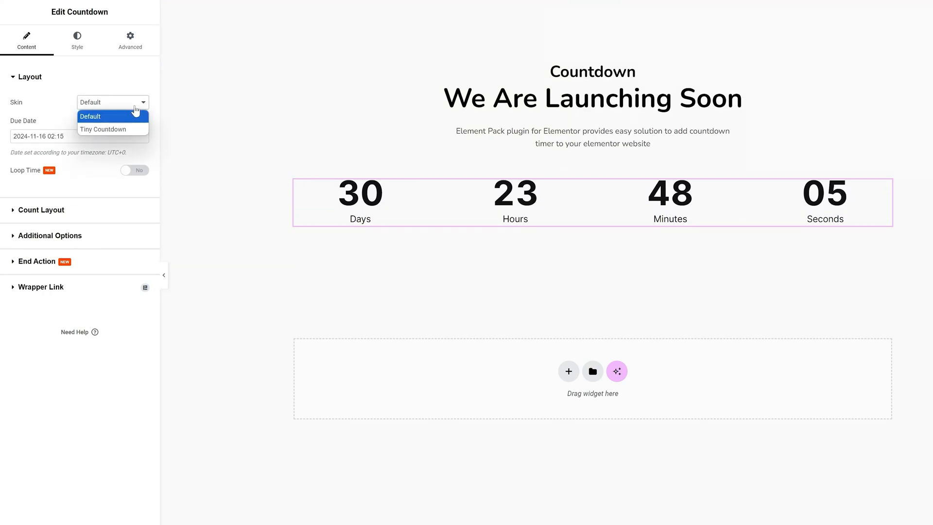
pyautogui.click(116, 129)
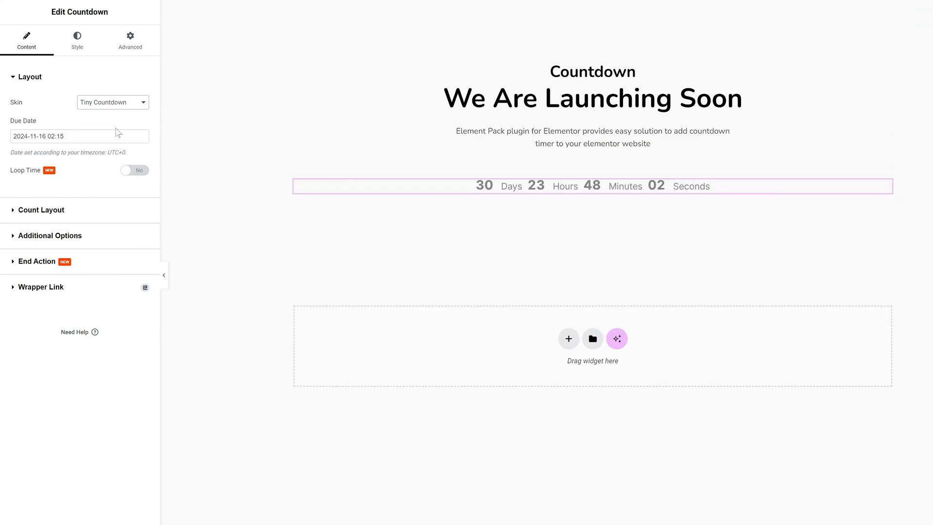
pyautogui.click(115, 104)
pyautogui.click(116, 114)
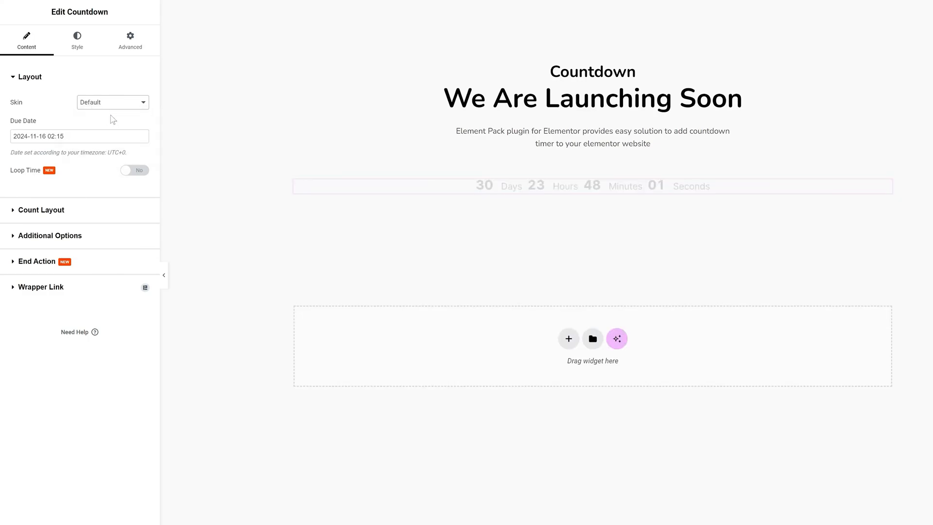
# Step: Set the countdown's due date to December 12, 2024
pyautogui.click(89, 137)
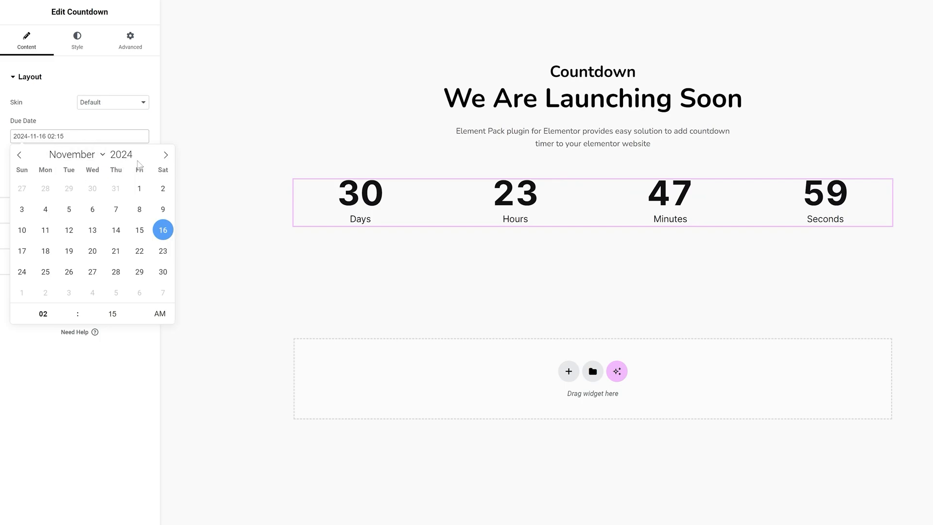
pyautogui.click(165, 157)
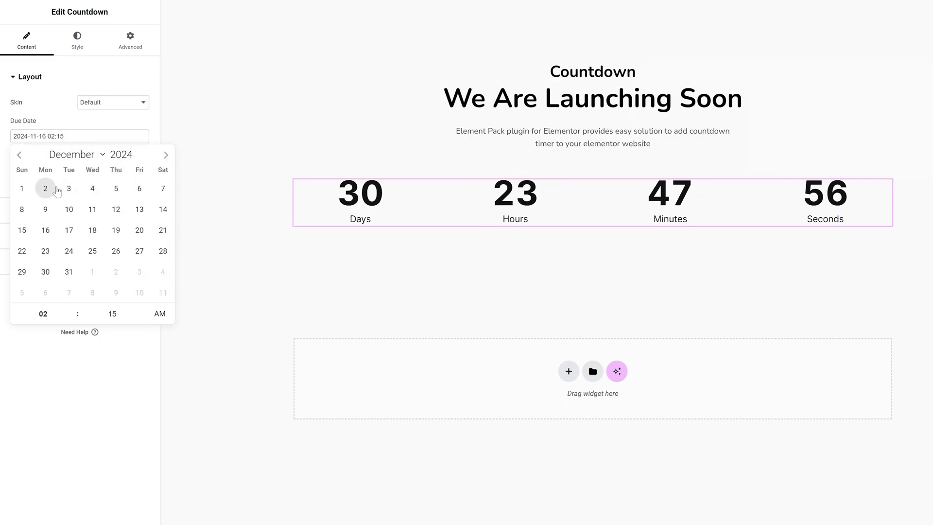
pyautogui.click(117, 213)
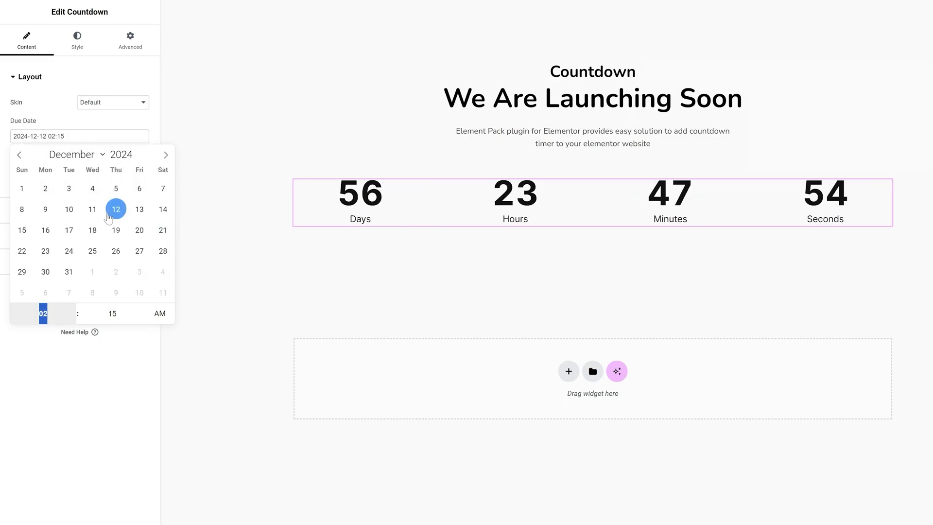
pyautogui.click(142, 125)
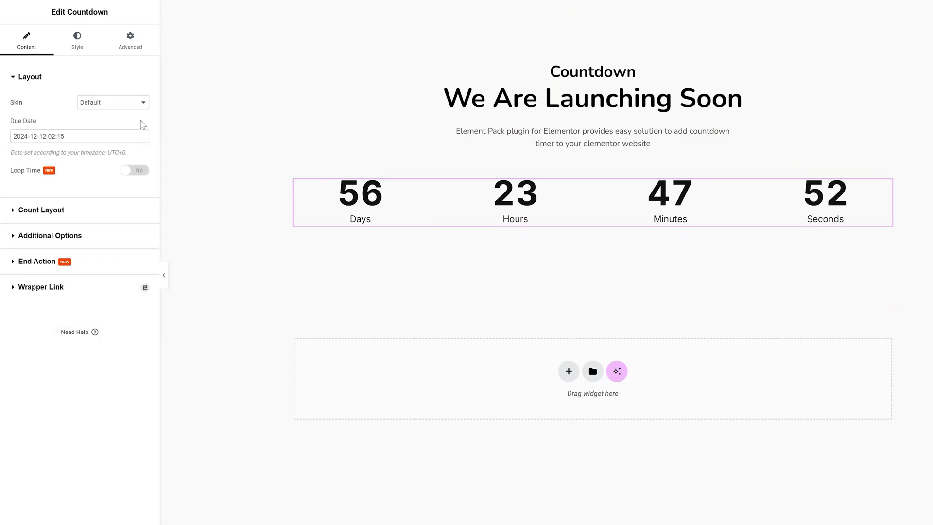
# Step: Enable Loop Time for the countdown and set the loop time to 175 hours
pyautogui.click(134, 170)
pyautogui.doubleClick(125, 143)
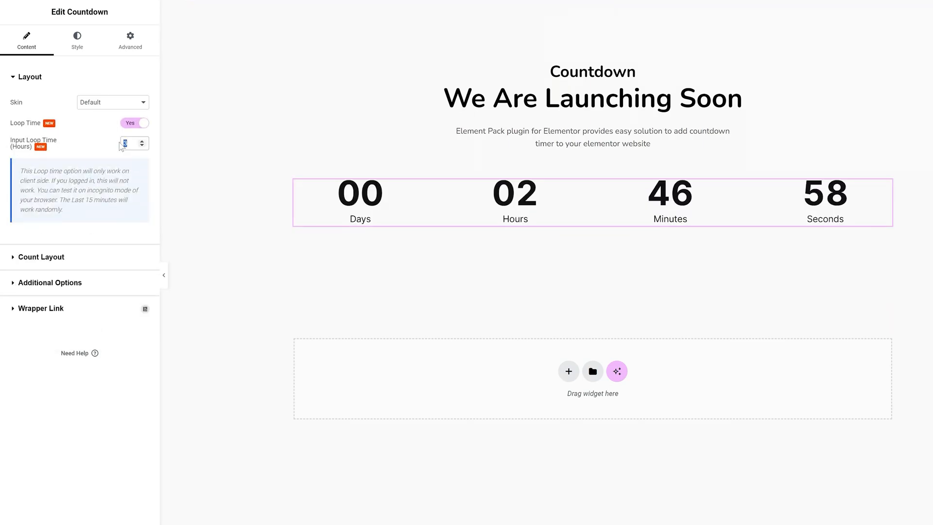
pyautogui.write('175')
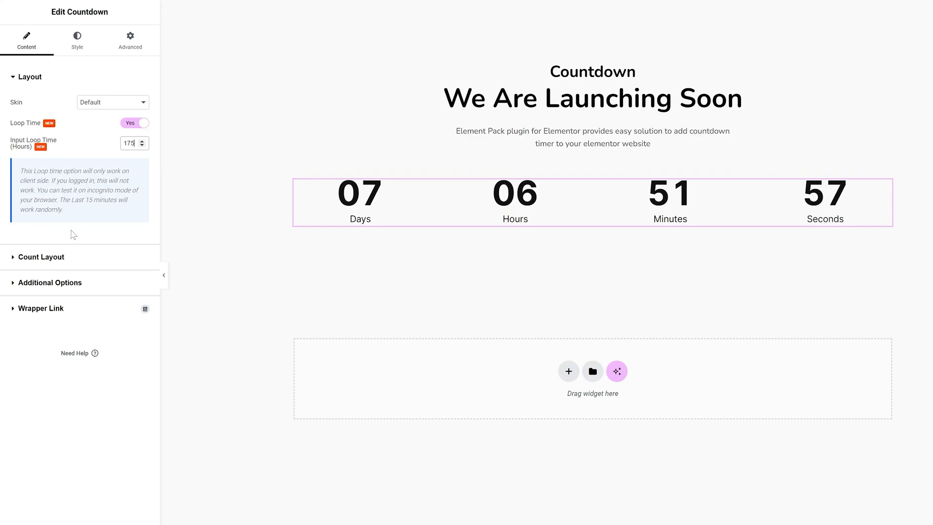
# Step: Try left and right text alignment in the countdown's Count Layout settings and restore center alignment
pyautogui.click(58, 257)
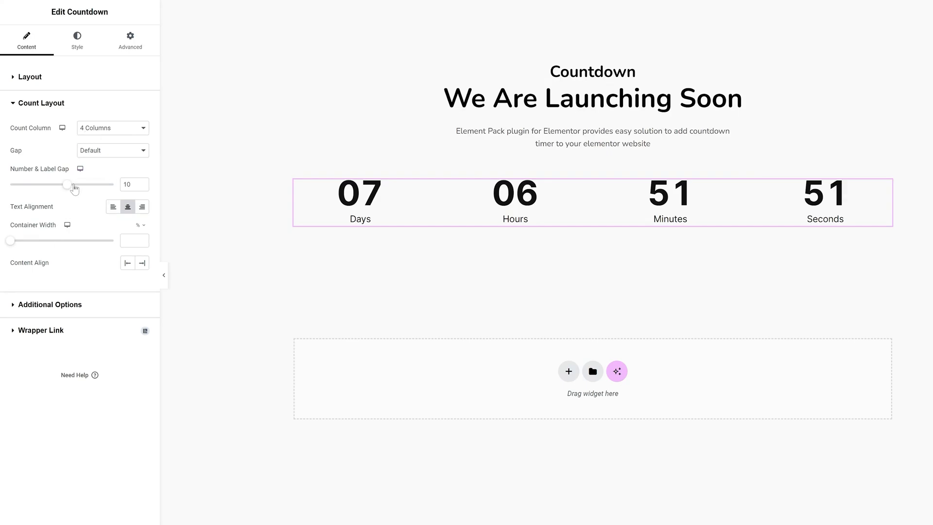
pyautogui.click(112, 206)
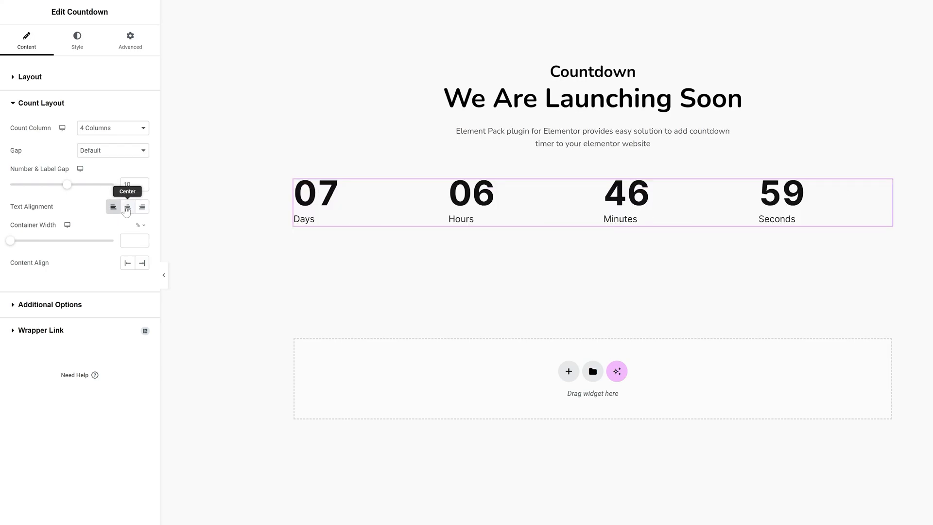
pyautogui.click(142, 207)
pyautogui.click(127, 207)
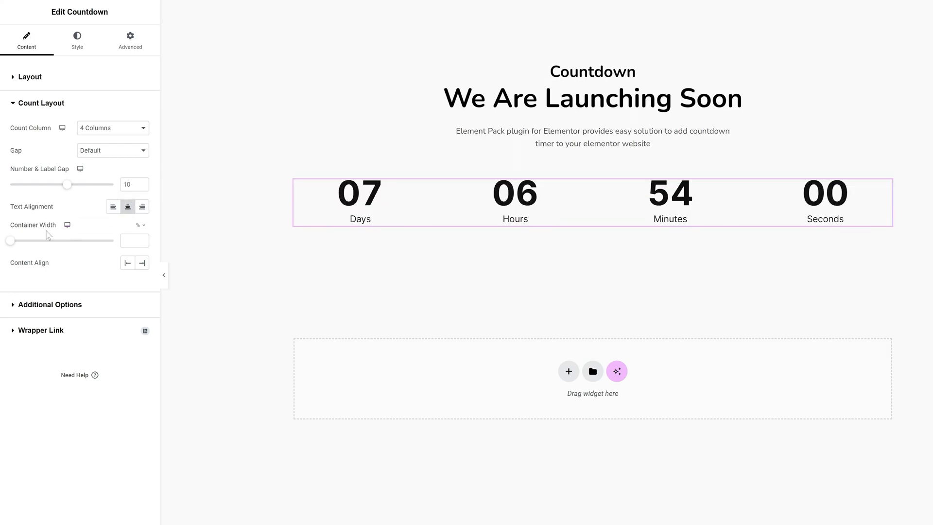
# Step: Try the Inline view for the countdown in its additional options and switch back to Block
pyautogui.click(94, 306)
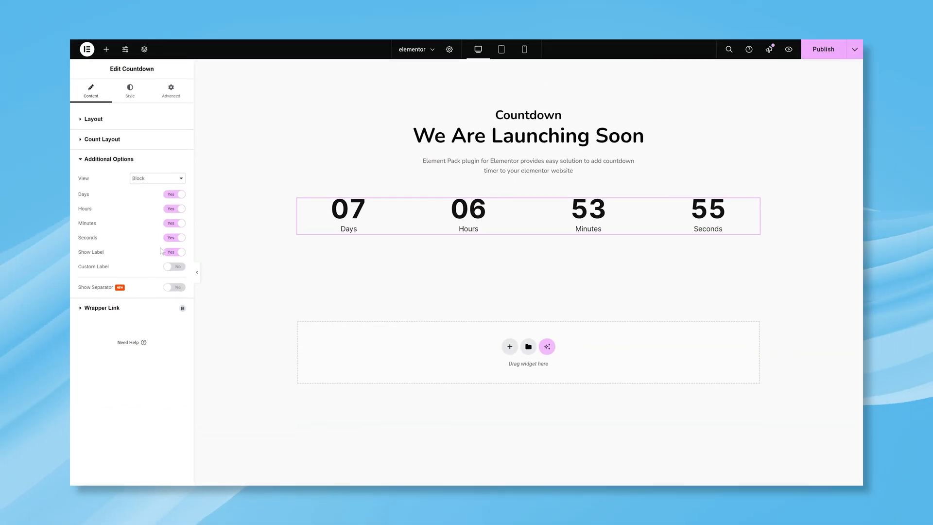
pyautogui.click(156, 179)
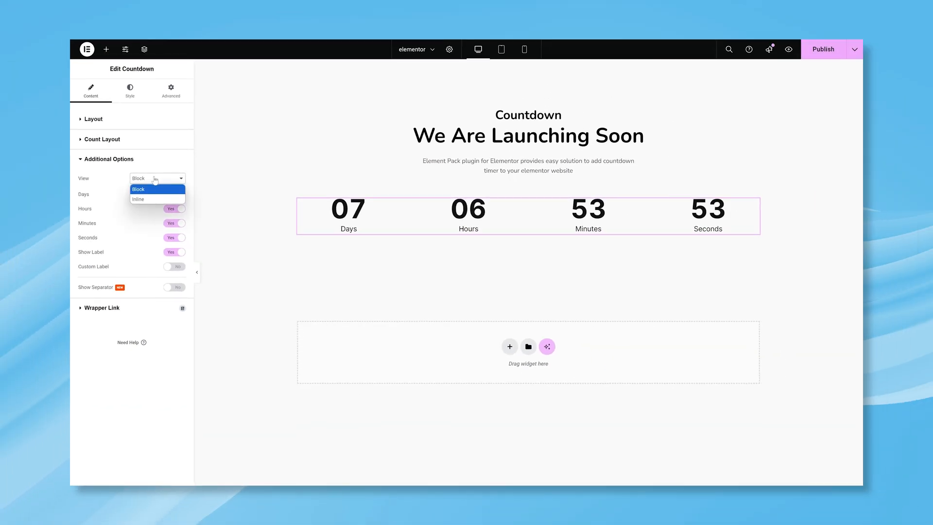
pyautogui.click(143, 199)
pyautogui.click(147, 182)
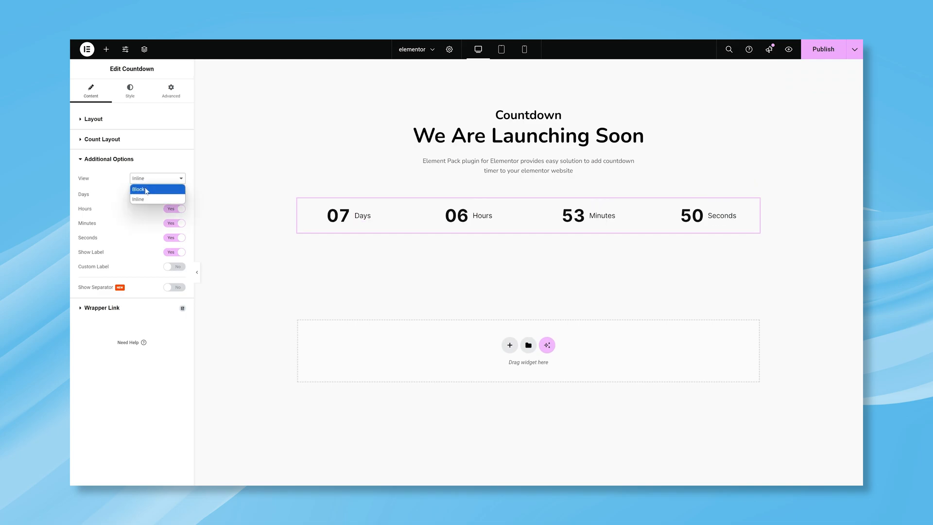
pyautogui.click(145, 193)
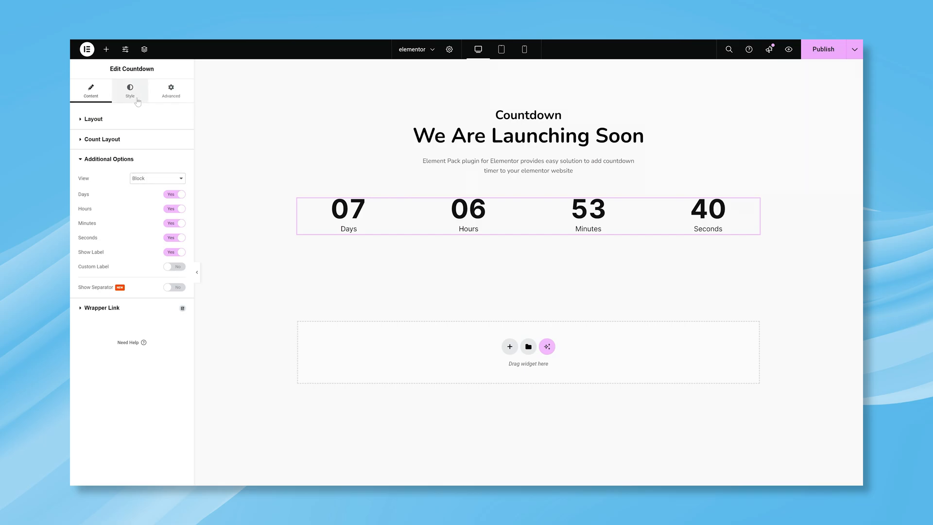
# Step: Set the padding of the countdown items to 40 px on all sides
pyautogui.click(136, 99)
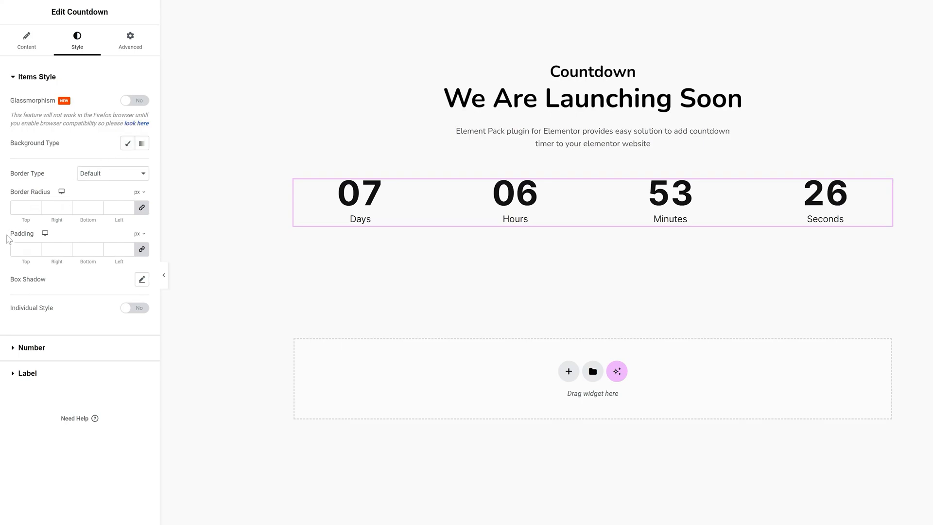
pyautogui.click(22, 249)
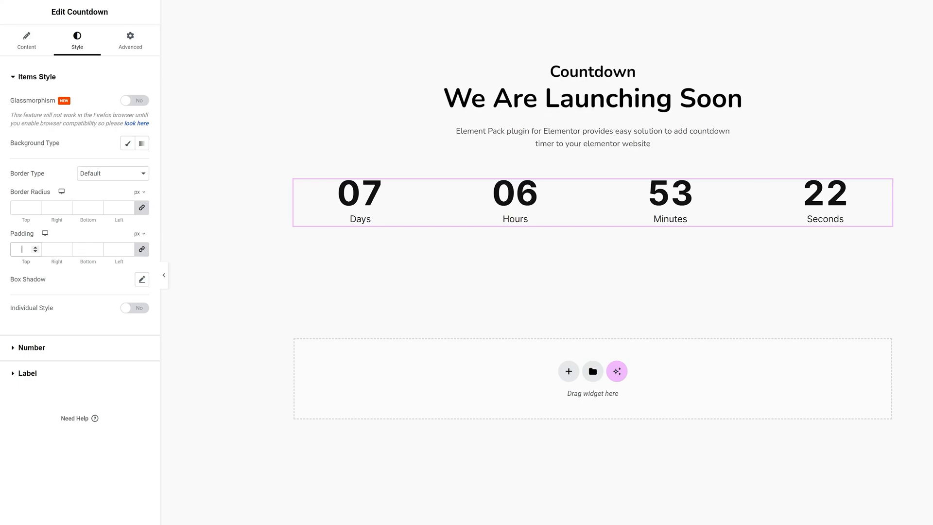
pyautogui.write('40')
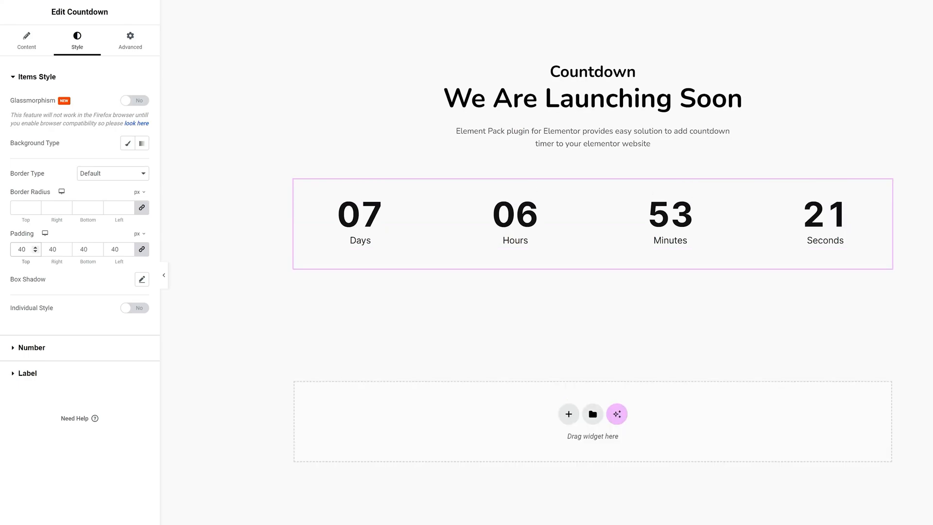
# Step: Give the countdown items a classic background in light gray #EAEAEA
pyautogui.click(124, 146)
pyautogui.click(141, 165)
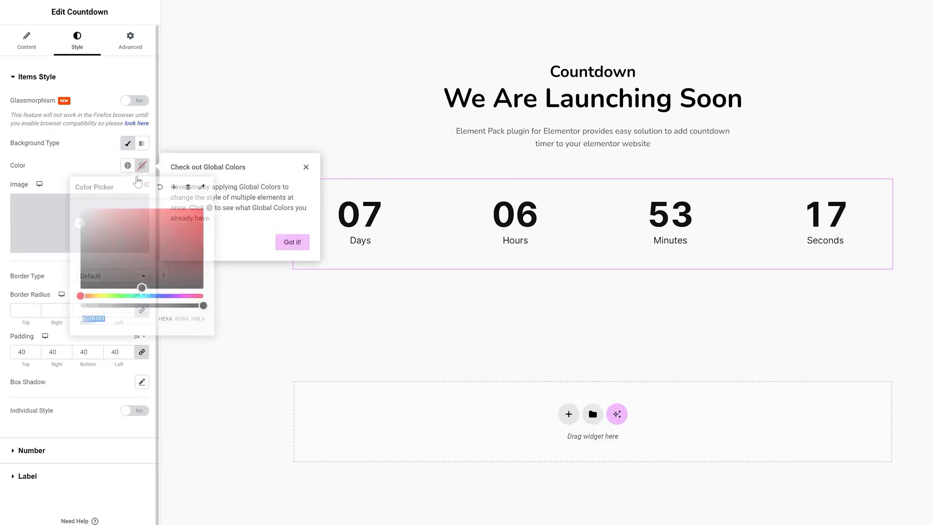
pyautogui.click(82, 213)
pyautogui.moveTo(82, 213); pyautogui.dragTo(72, 214)
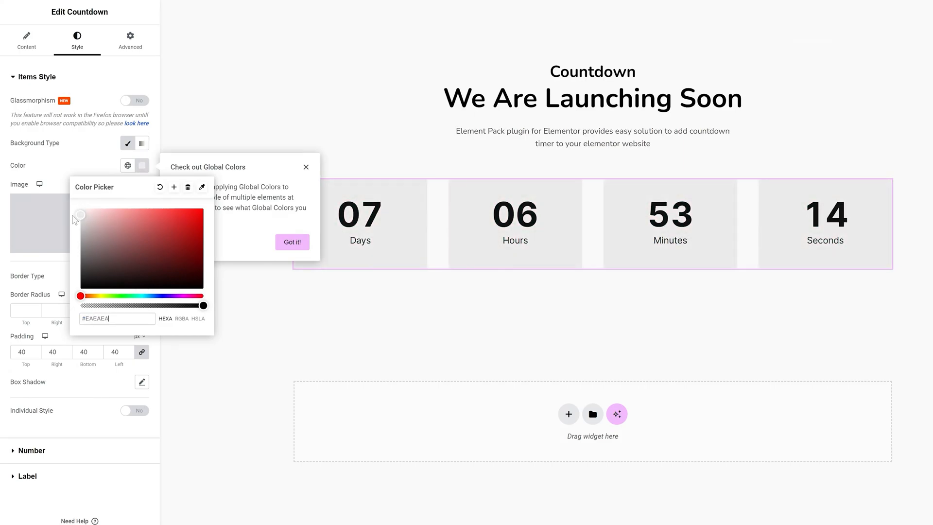
pyautogui.click(77, 171)
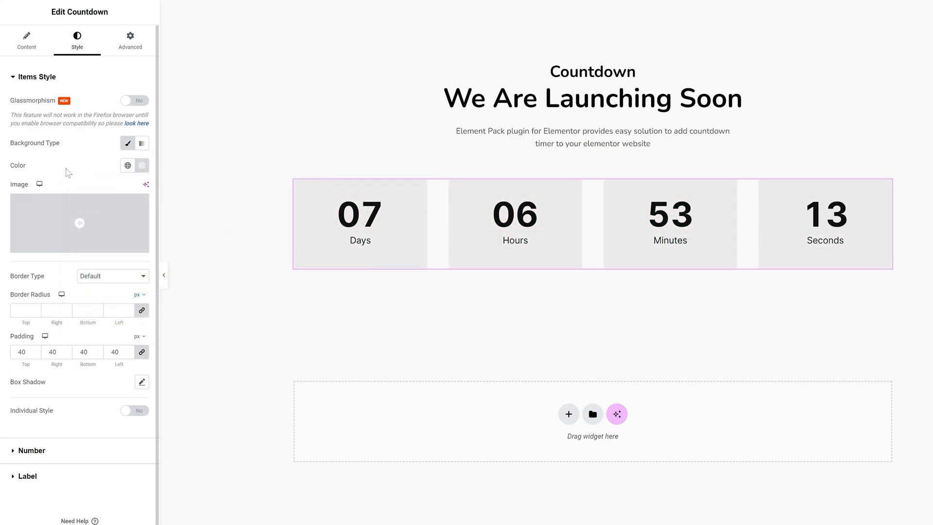
# Step: Add a solid 1 px border to the countdown items and set their border radius to 5 px on all sides
pyautogui.click(82, 277)
pyautogui.click(87, 315)
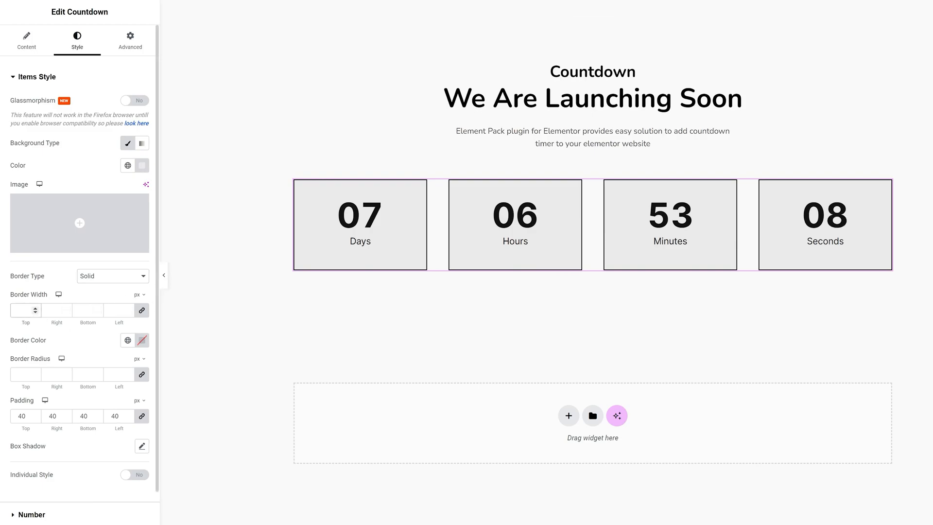
pyautogui.write('1')
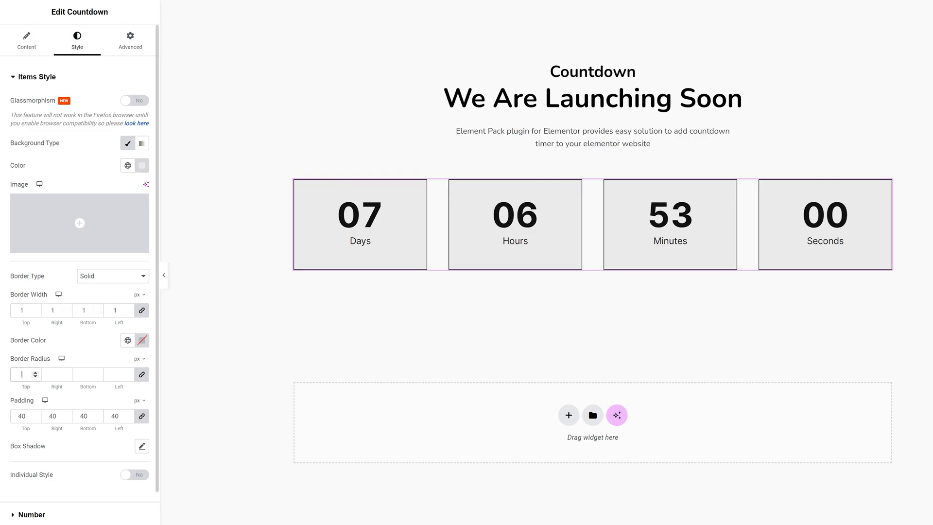
pyautogui.write('5')
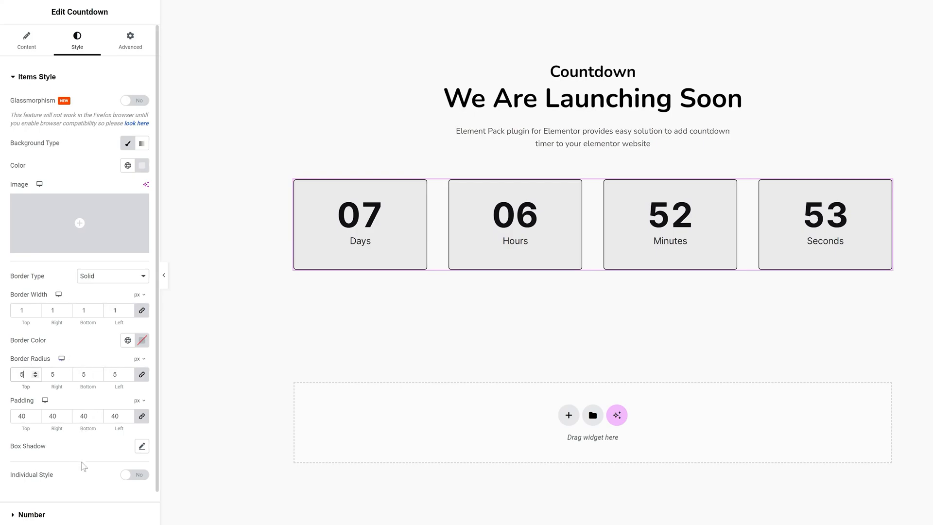
# Step: Enable Individual Style and give the Days item a linear gradient background with yellow #e6c458 as its first color
pyautogui.click(134, 475)
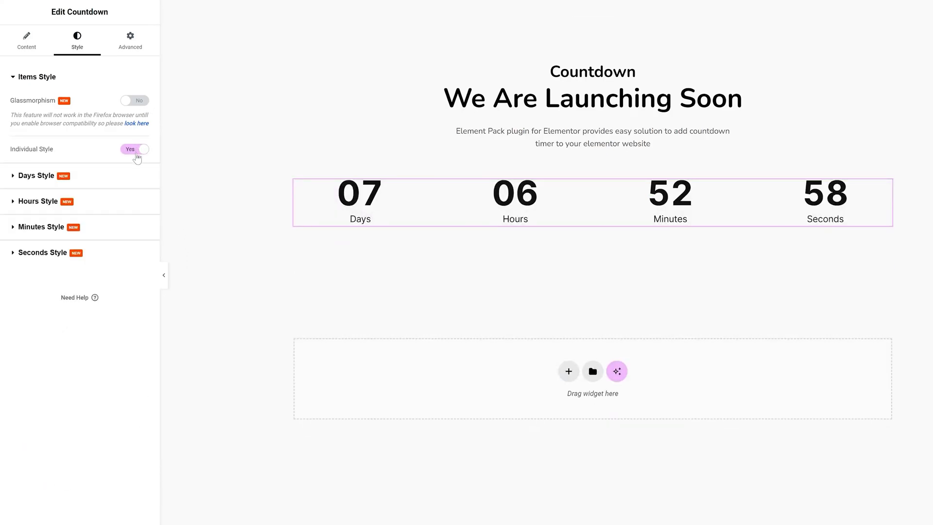
pyautogui.click(114, 180)
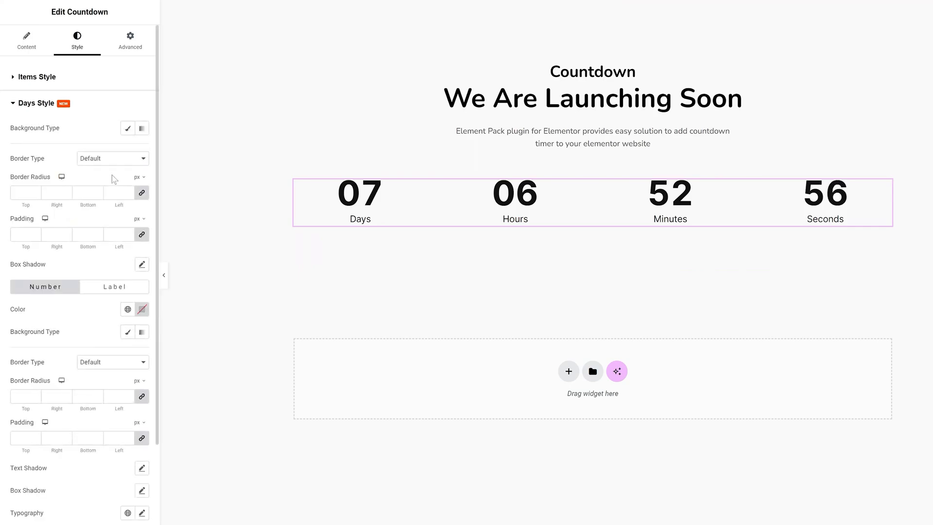
pyautogui.click(141, 129)
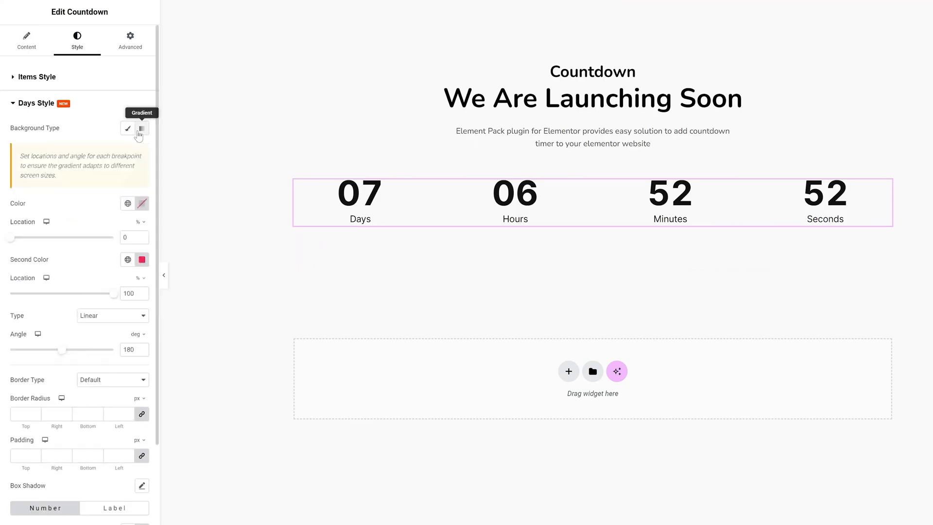
pyautogui.click(140, 207)
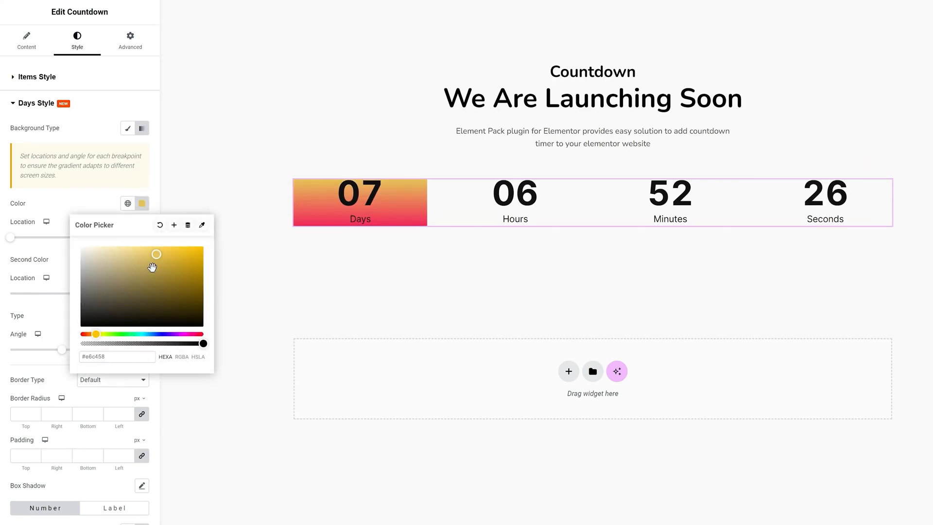
pyautogui.click(109, 210)
pyautogui.click(138, 261)
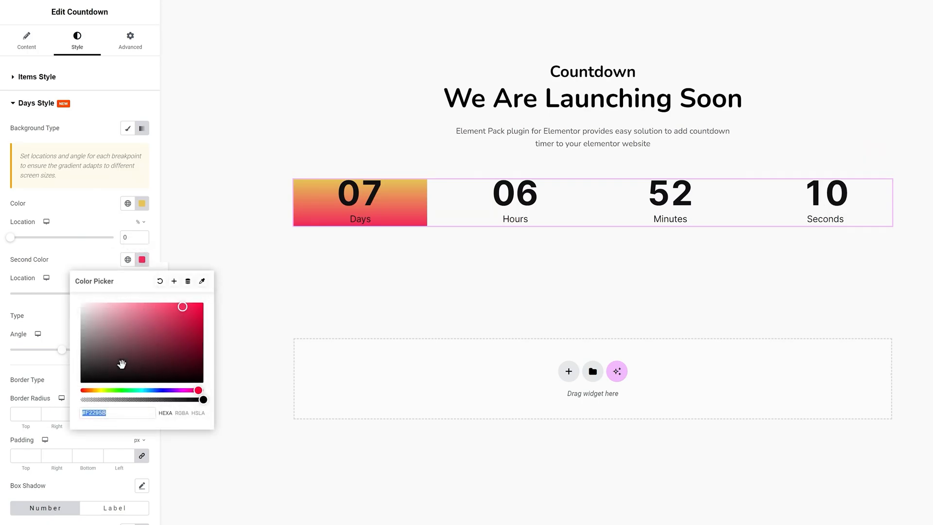
pyautogui.click(88, 262)
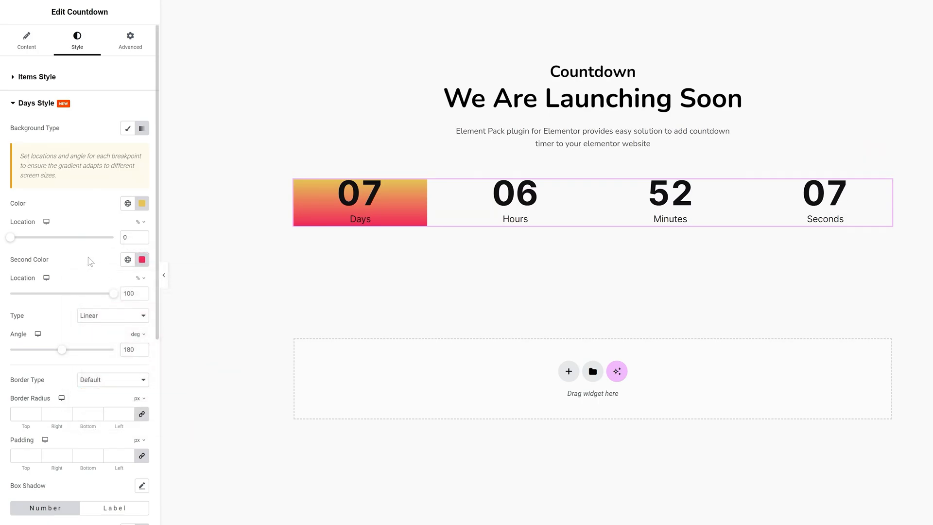
# Step: Set the Days item's gradient angle to 145 degrees and its border radius to 10 px on all sides
pyautogui.moveTo(134, 349); pyautogui.dragTo(125, 349)
pyautogui.write('45')
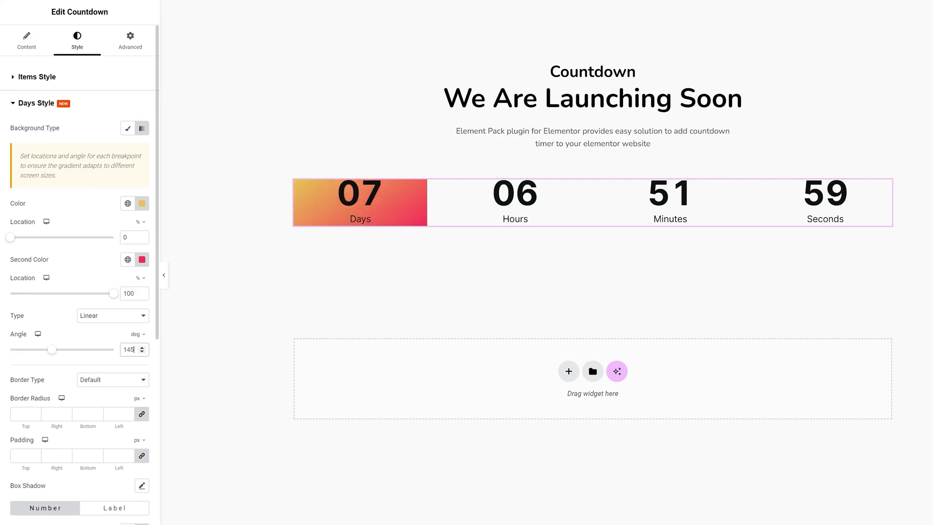
pyautogui.scroll(-1, 120, 354)
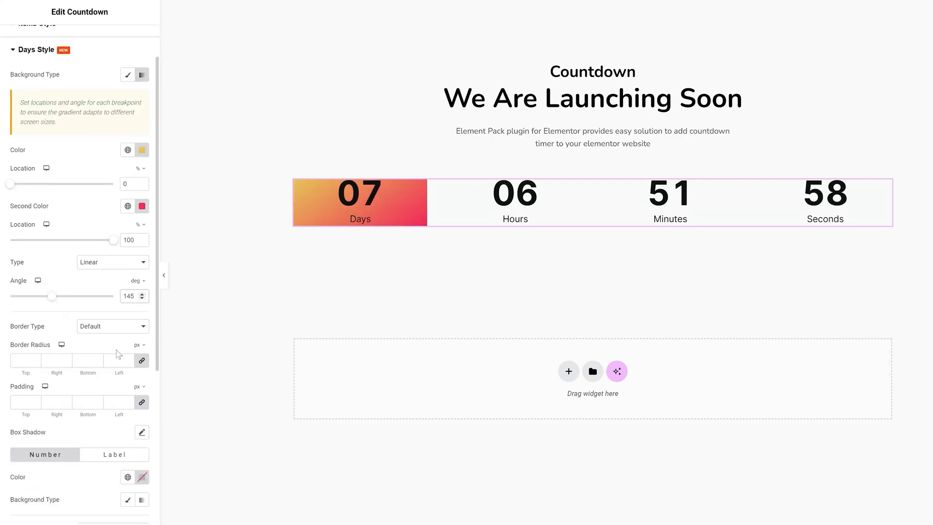
pyautogui.click(32, 360)
pyautogui.write('10')
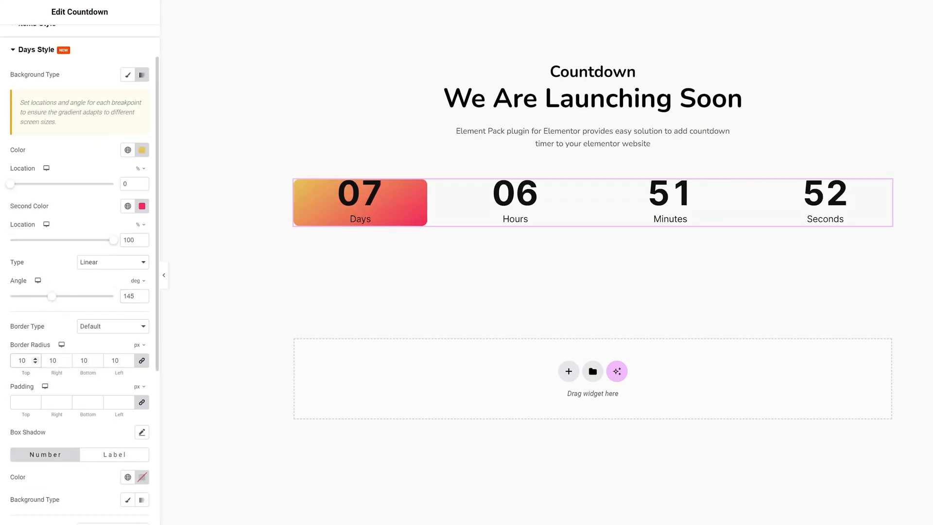
# Step: Set the Days item's padding to 40 px on all sides
pyautogui.click(26, 402)
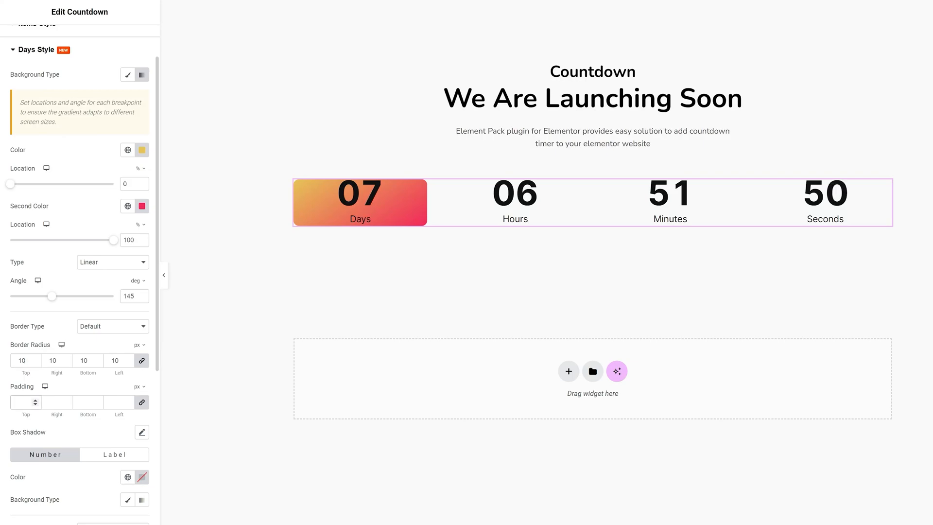
pyautogui.write('4')
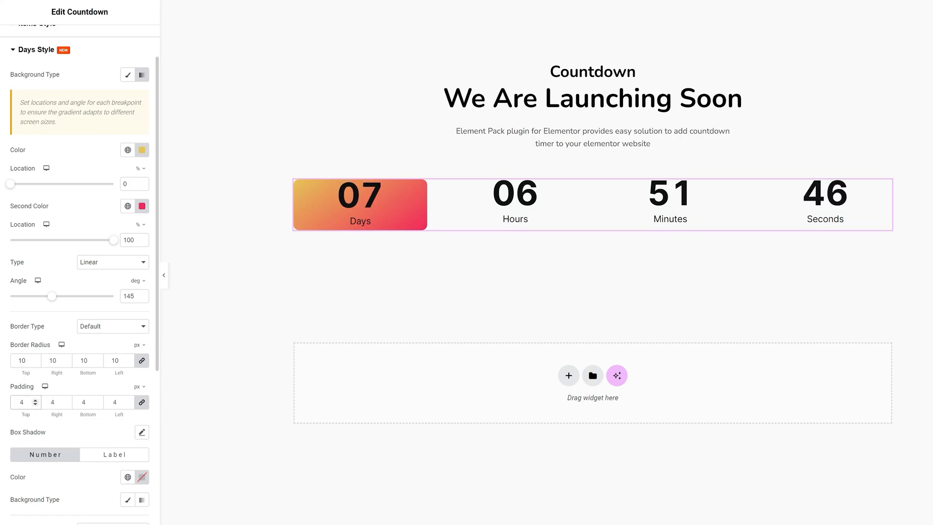
pyautogui.write('0')
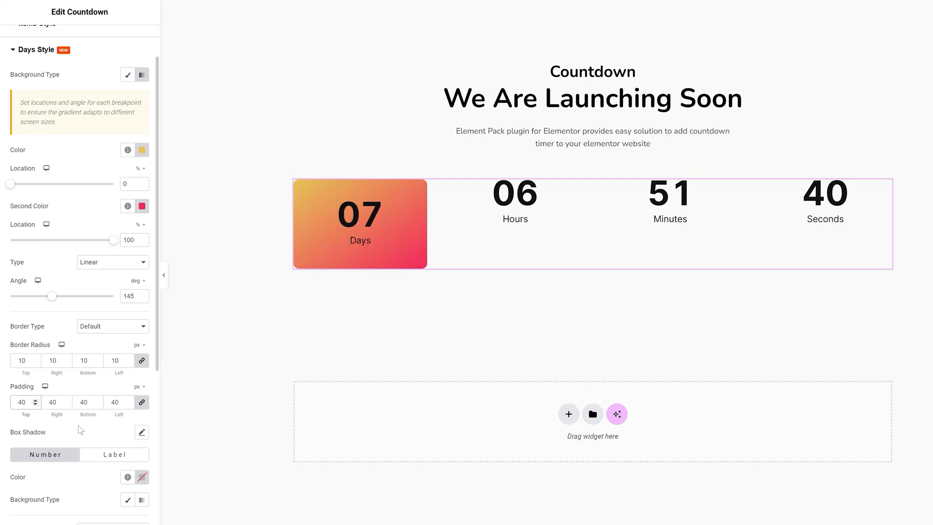
pyautogui.click(80, 425)
# Step: Set the Days number color to white #FFFFFF
pyautogui.scroll(-2, 95, 425)
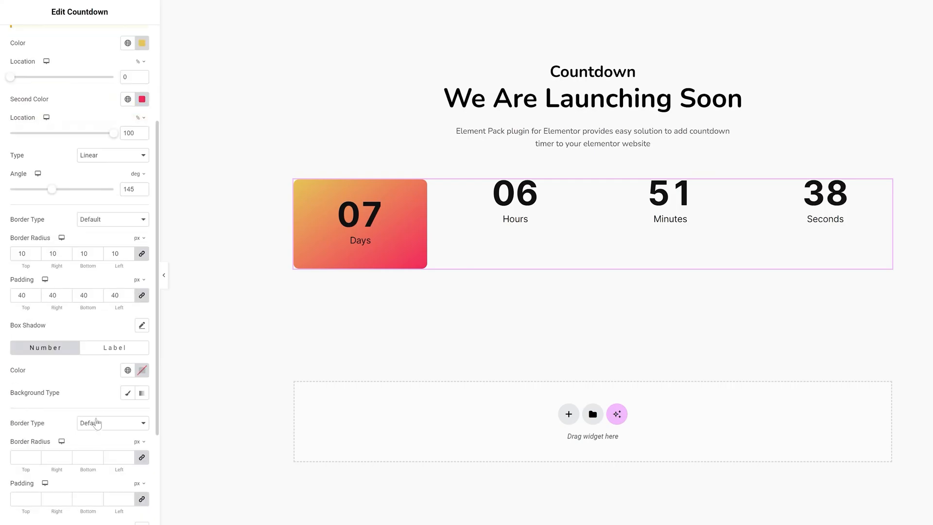
pyautogui.scroll(-2, 101, 377)
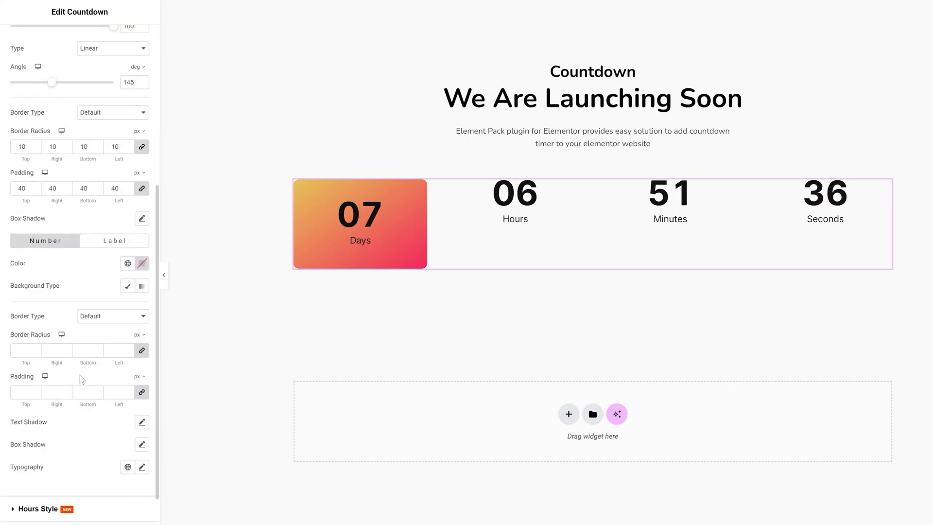
pyautogui.click(141, 263)
pyautogui.moveTo(98, 314); pyautogui.dragTo(64, 294)
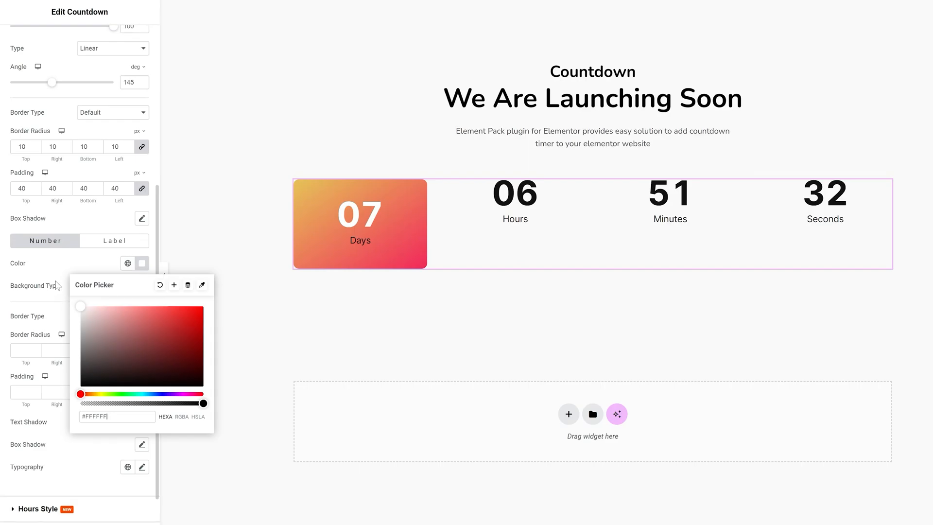
pyautogui.click(69, 265)
# Step: Set the Days number typography to the Nunito family at 50 px with weight 700 (Bold)
pyautogui.scroll(-2, 90, 371)
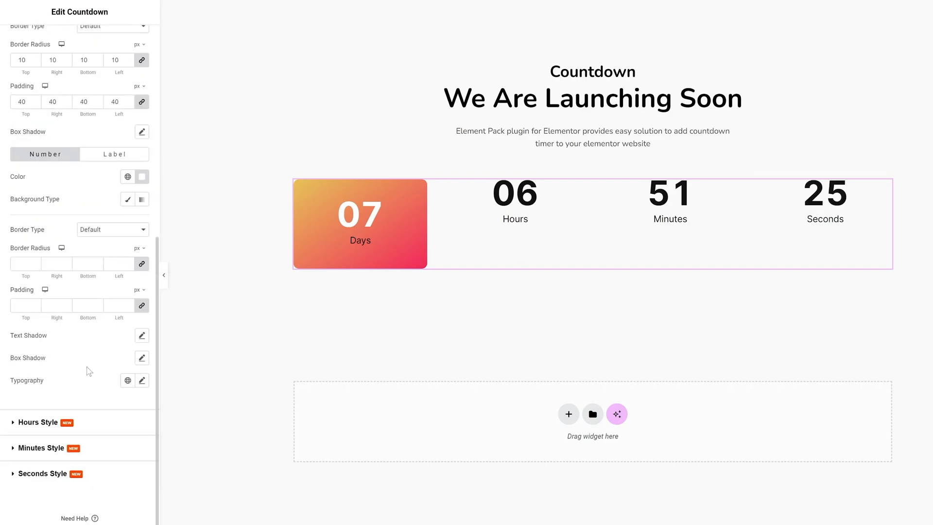
pyautogui.click(140, 380)
pyautogui.scroll(-2, 127, 340)
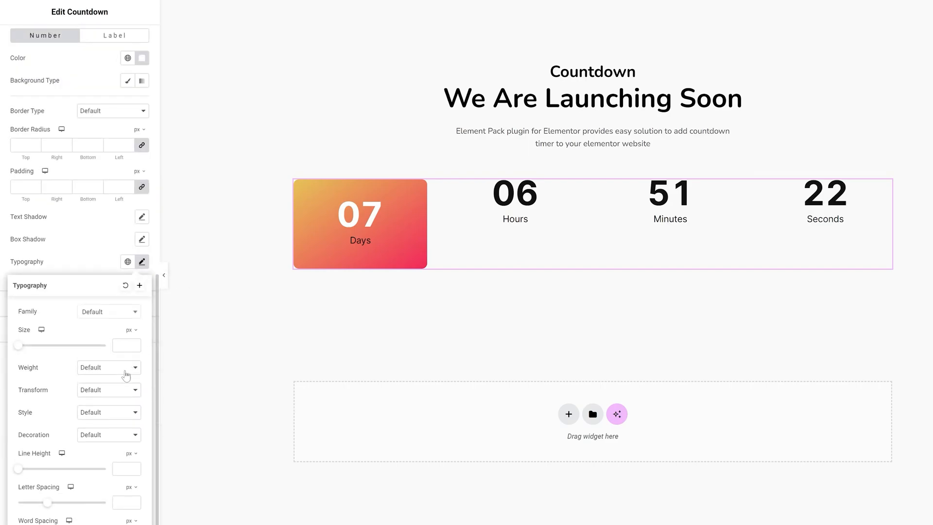
pyautogui.click(119, 313)
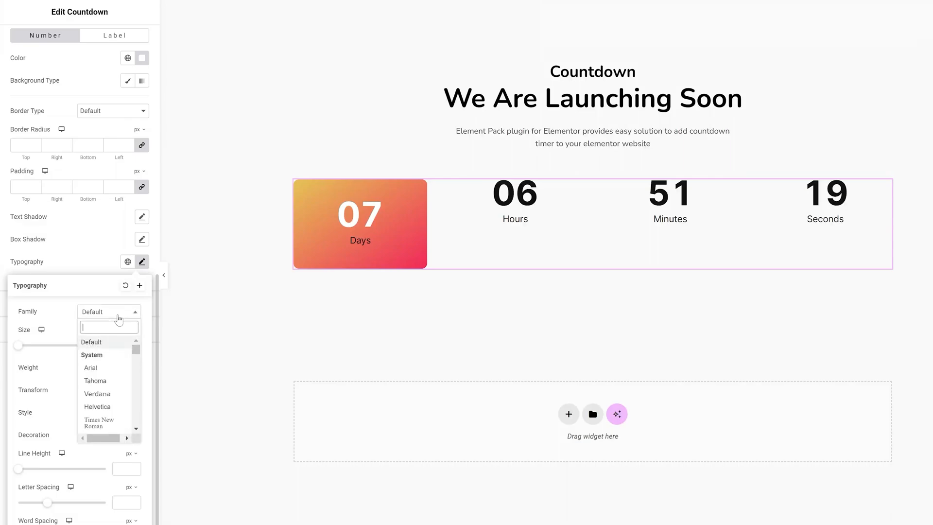
pyautogui.write('nunito')
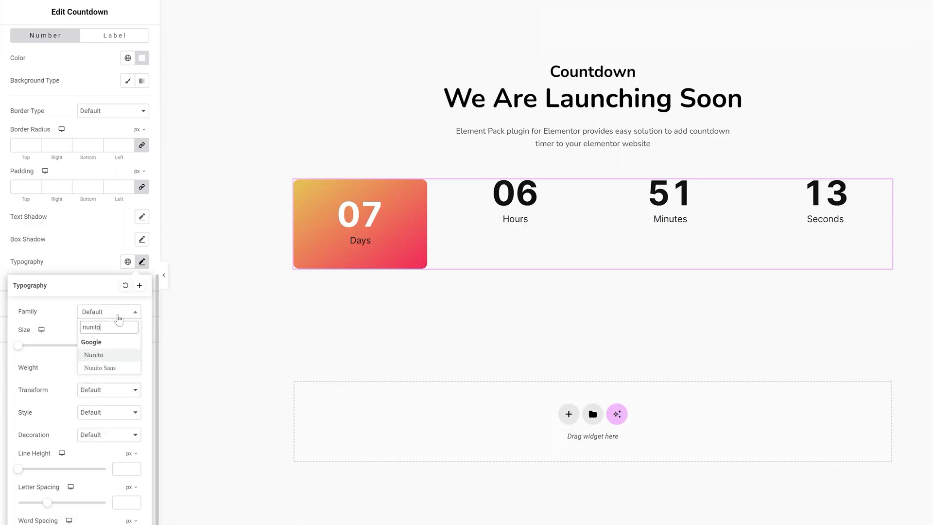
pyautogui.press('Return')
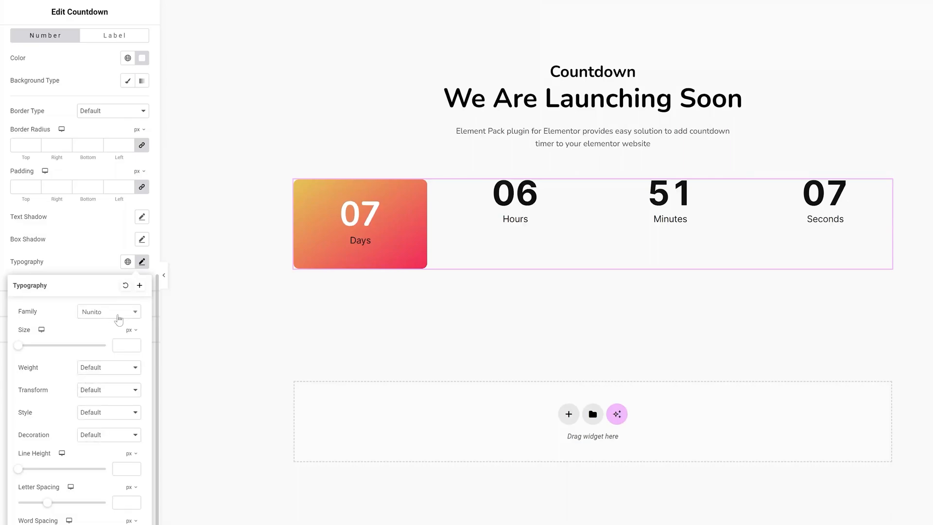
pyautogui.click(123, 345)
pyautogui.write('50')
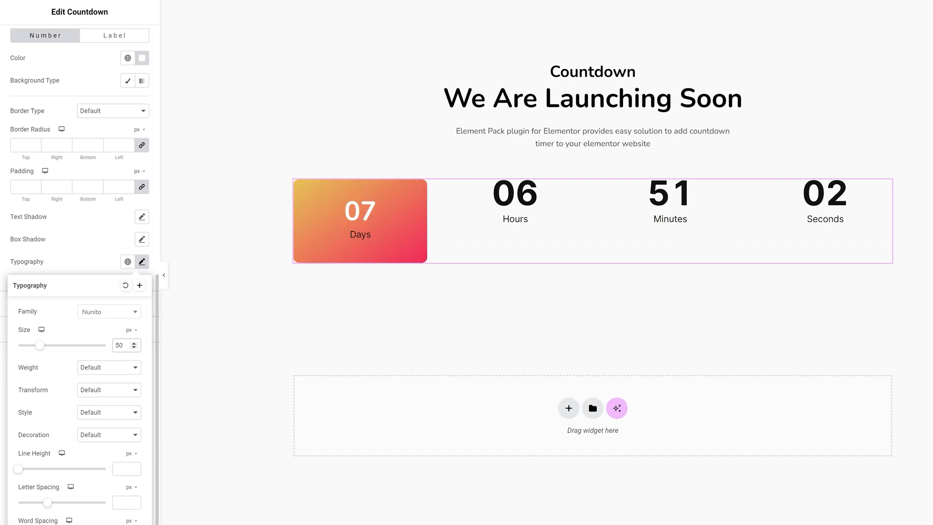
pyautogui.click(114, 367)
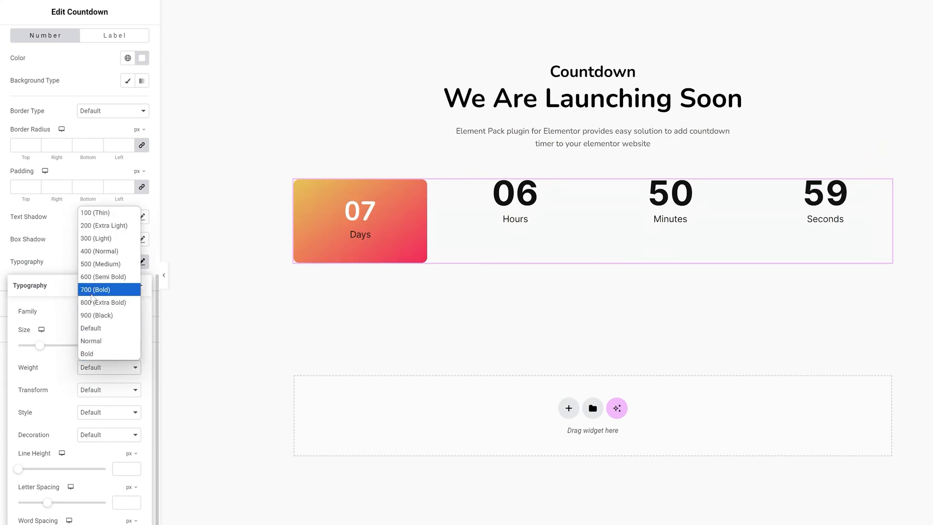
pyautogui.click(92, 291)
pyautogui.click(87, 264)
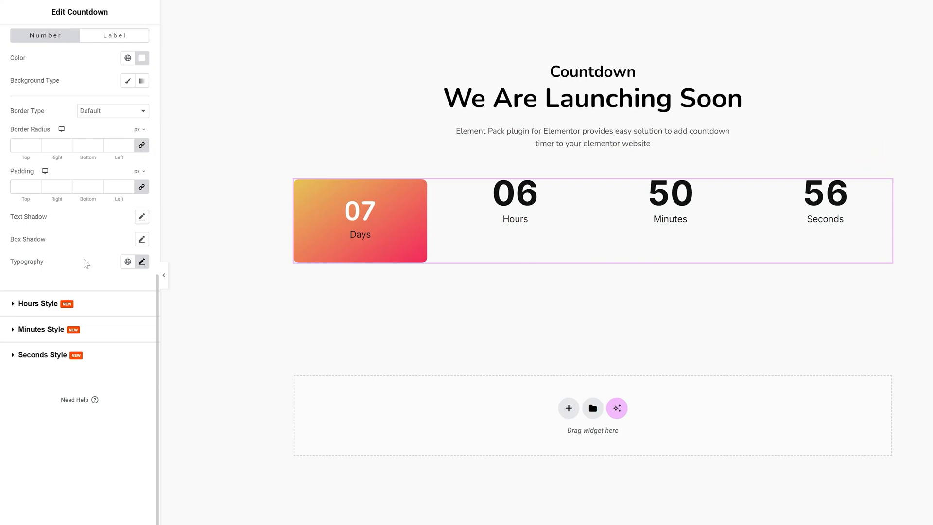
# Step: Set the Days label color to a semi-transparent white
pyautogui.scroll(2, 95, 218)
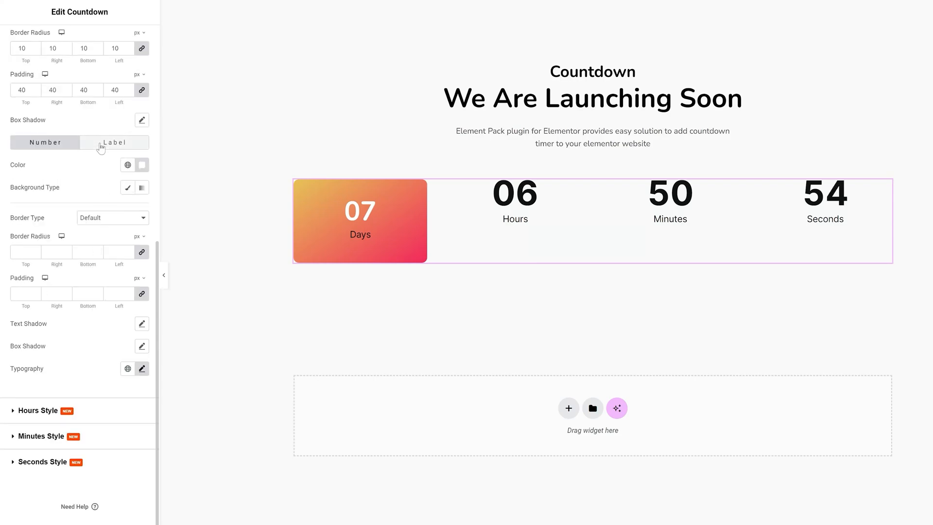
pyautogui.click(101, 145)
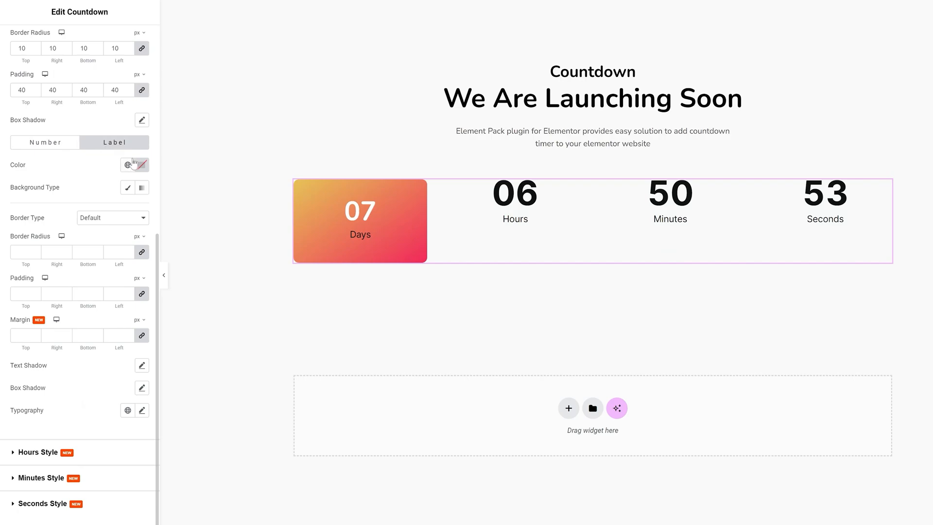
pyautogui.click(142, 165)
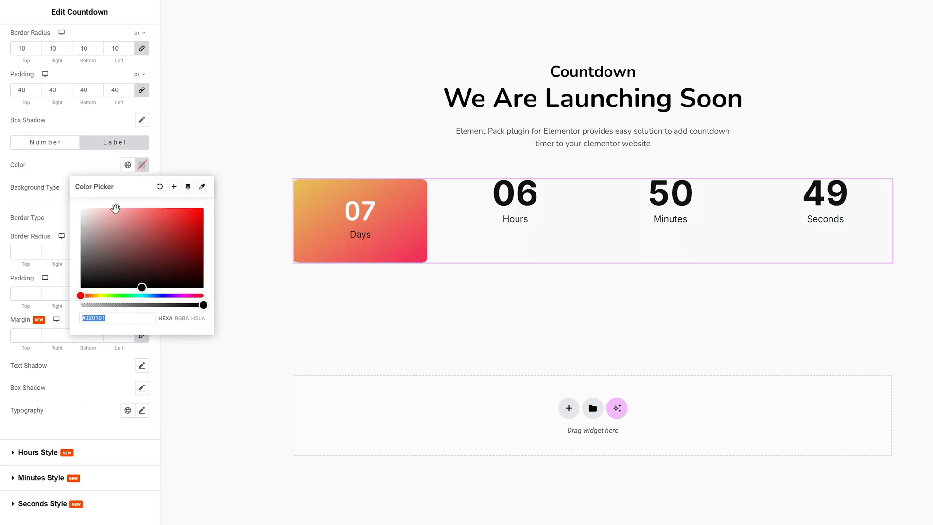
pyautogui.moveTo(112, 210); pyautogui.dragTo(80, 208)
pyautogui.moveTo(203, 305); pyautogui.dragTo(171, 305)
pyautogui.click(90, 169)
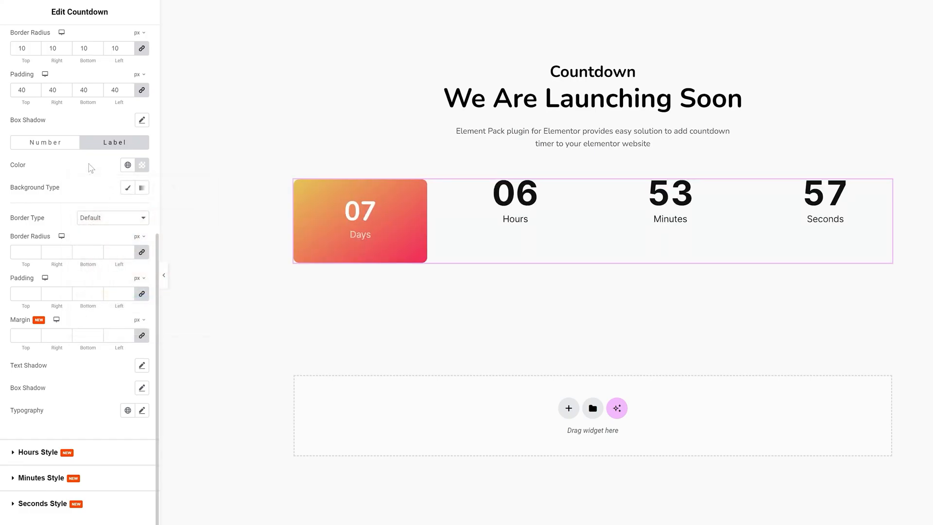
# Step: Set the Days label typography to the Nunito family at 18 px and choose its font weight
pyautogui.scroll(-2, 97, 394)
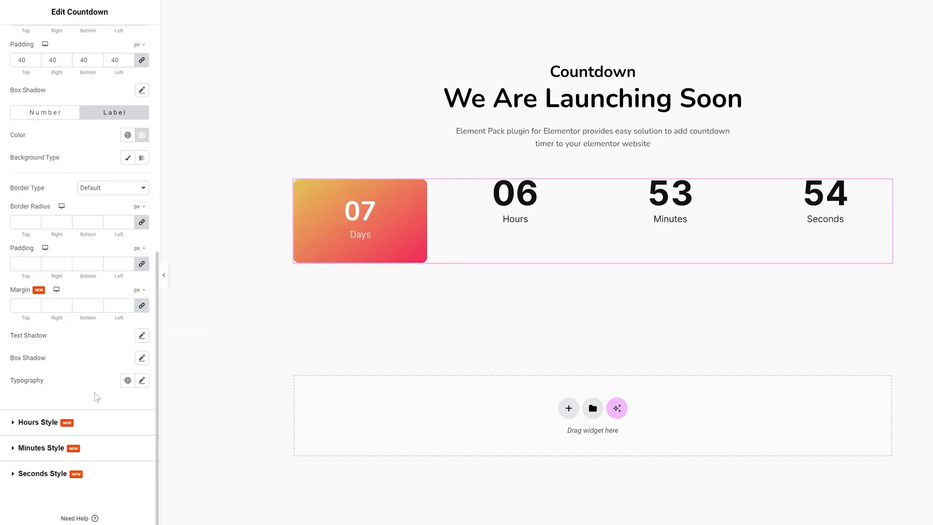
pyautogui.click(141, 380)
pyautogui.click(102, 324)
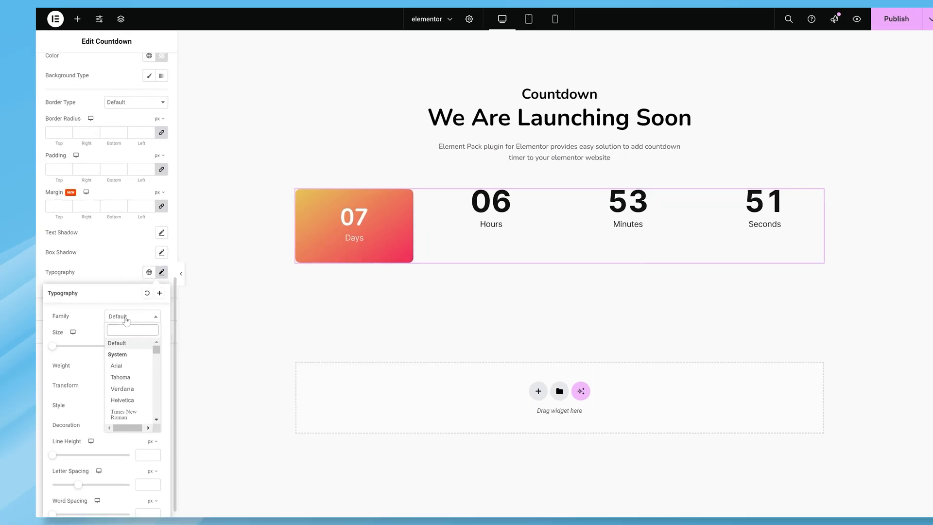
pyautogui.write('nunito')
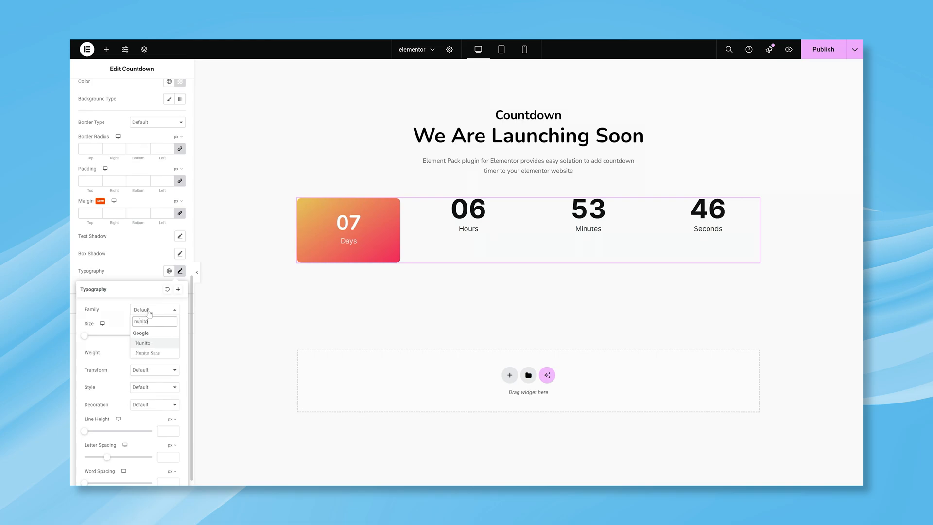
pyautogui.click(143, 343)
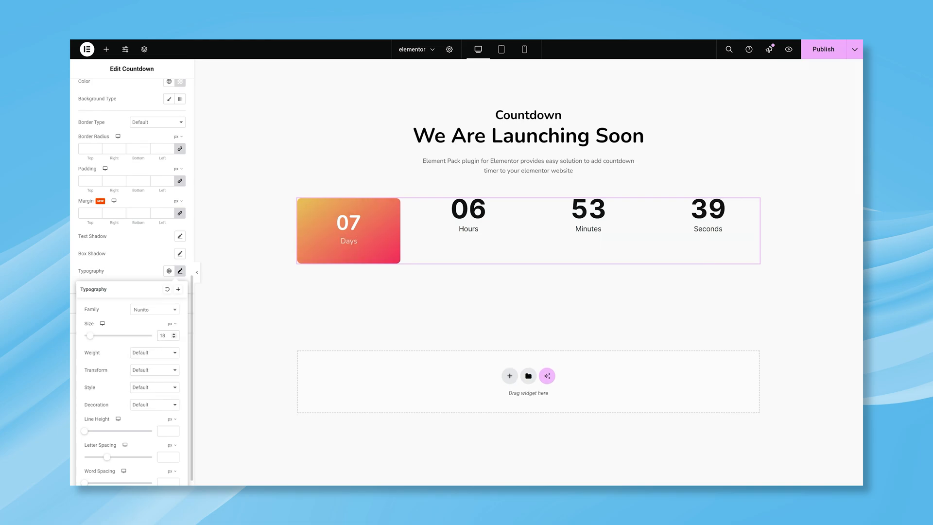
pyautogui.click(153, 356)
pyautogui.click(146, 293)
pyautogui.click(142, 278)
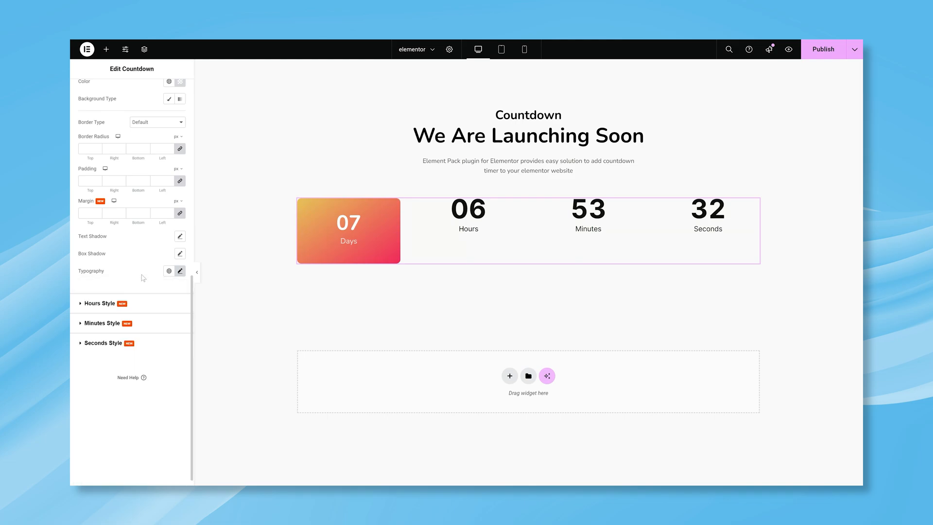
# Step: Give the Hours item a linear gradient background from light blue to deep blue at an angle of 145 degrees
pyautogui.click(148, 304)
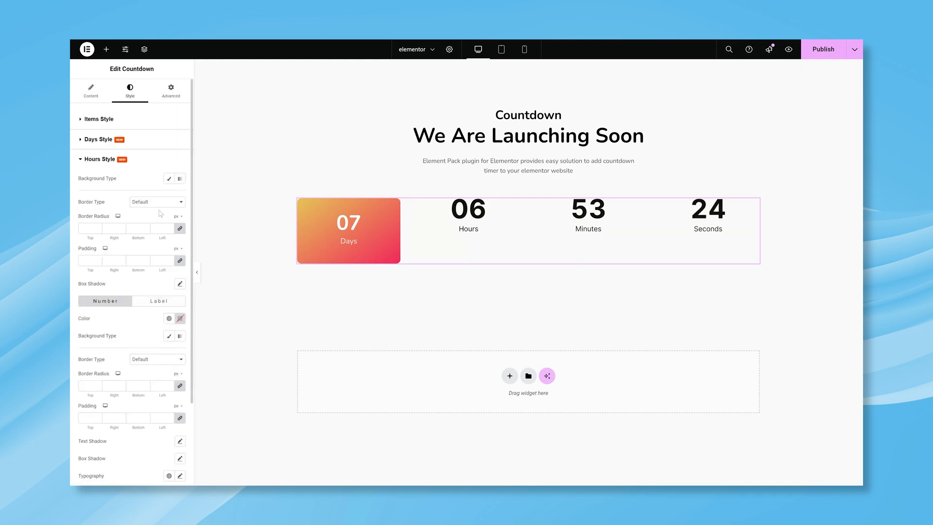
pyautogui.click(179, 179)
pyautogui.click(180, 236)
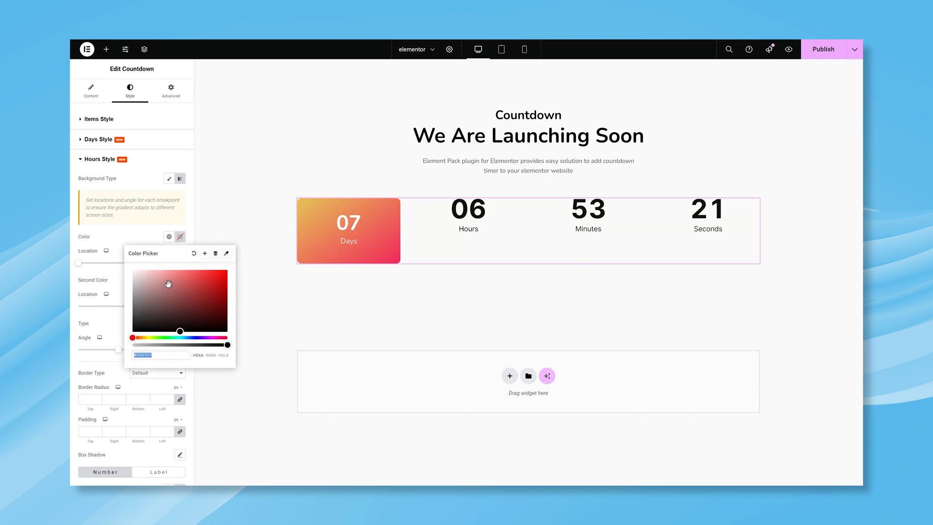
pyautogui.click(168, 283)
pyautogui.click(180, 280)
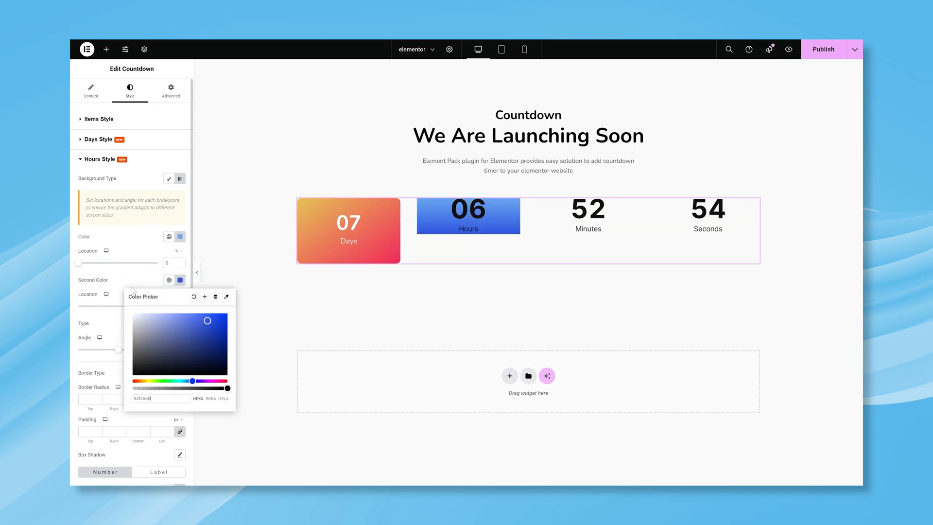
pyautogui.click(134, 291)
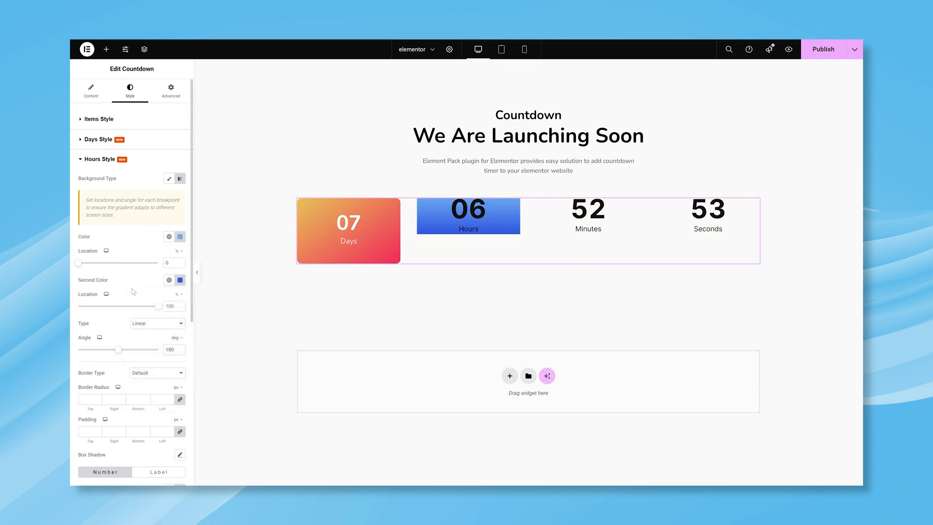
pyautogui.write('145')
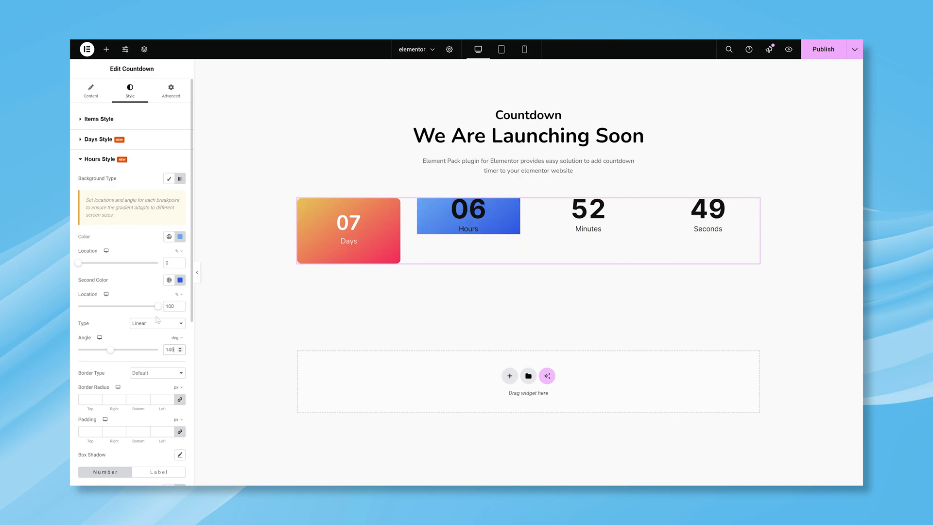
# Step: Set the Hours item's border radius to 10 px and its padding to 40 px on all sides
pyautogui.scroll(-3, 157, 320)
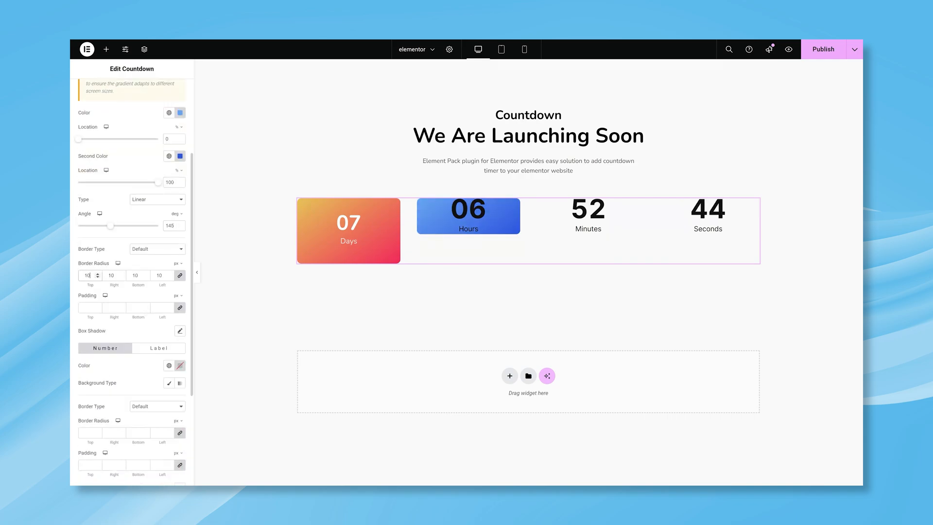
pyautogui.click(88, 307)
pyautogui.write('40')
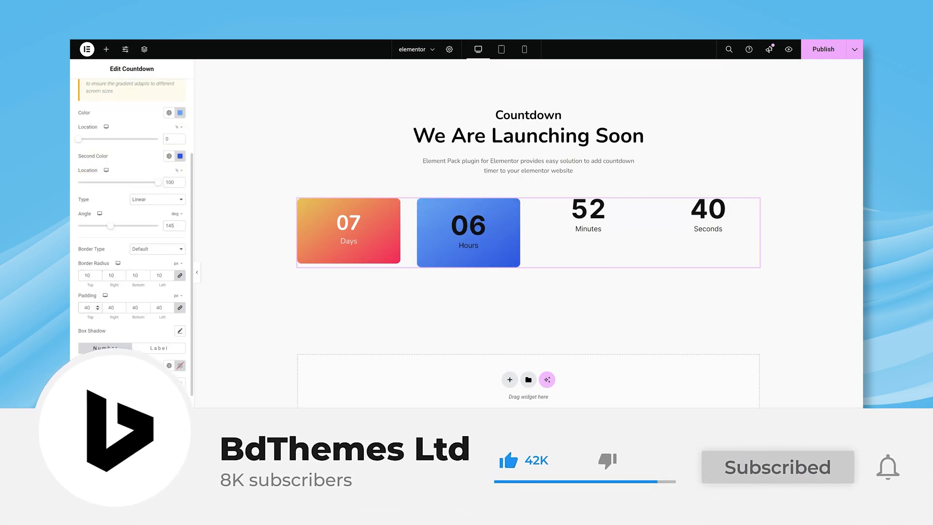
# Step: Set the Hours number color to white
pyautogui.scroll(-2, 126, 311)
pyautogui.click(180, 283)
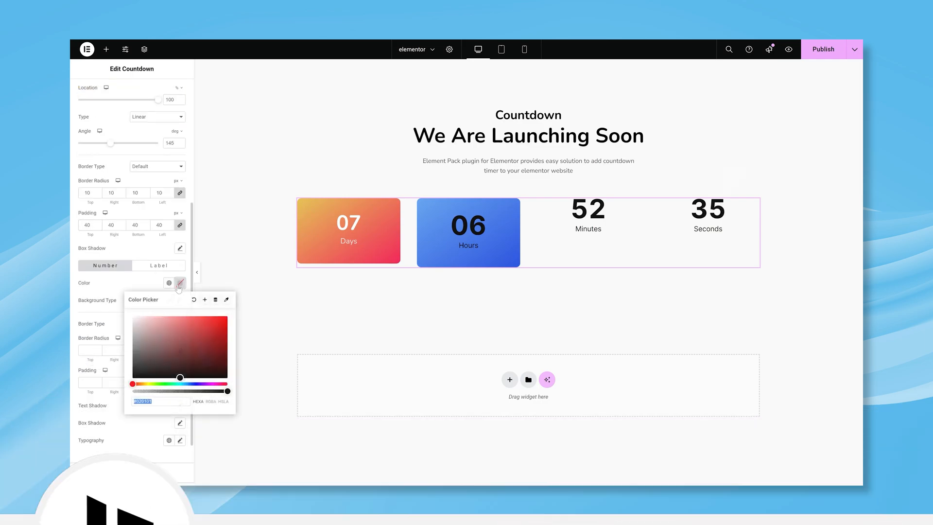
pyautogui.click(145, 290)
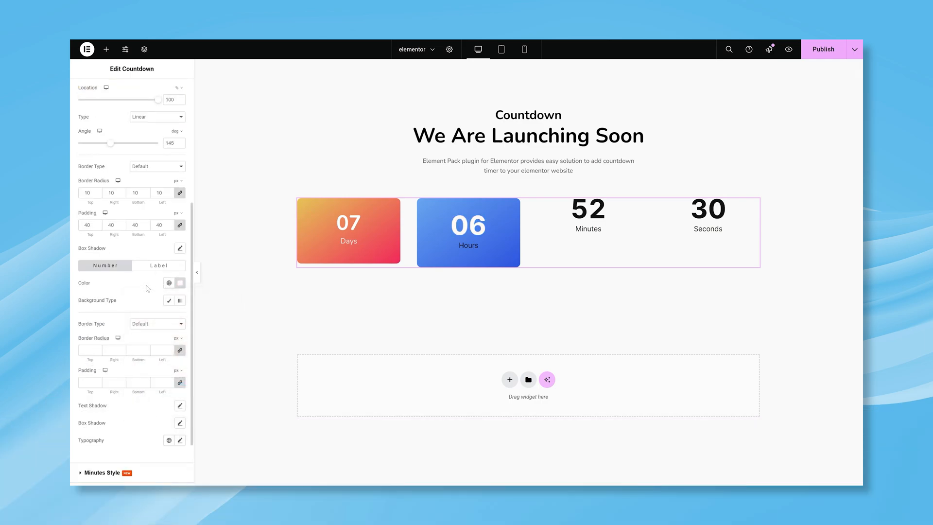
# Step: Set the Hours number typography to the Nunito family at 50 px
pyautogui.scroll(-2, 146, 306)
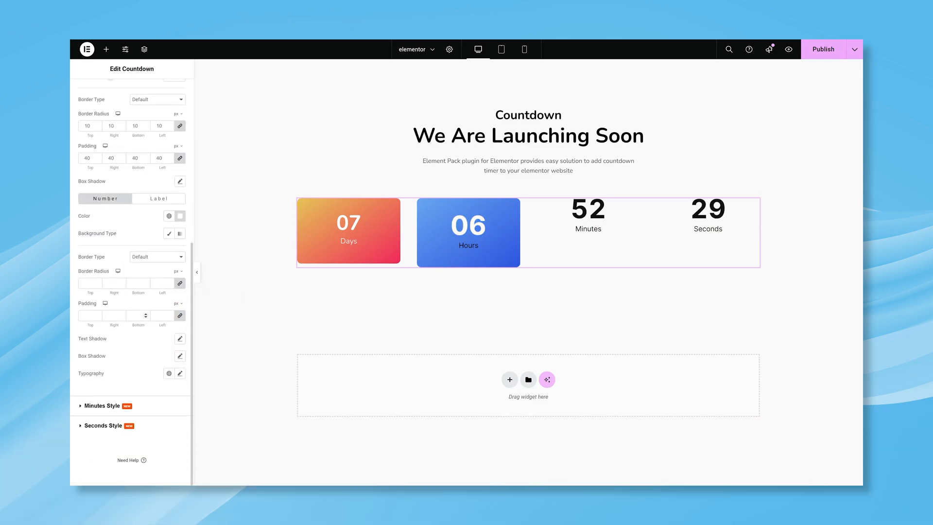
pyautogui.click(180, 373)
pyautogui.click(154, 301)
pyautogui.write('nuni')
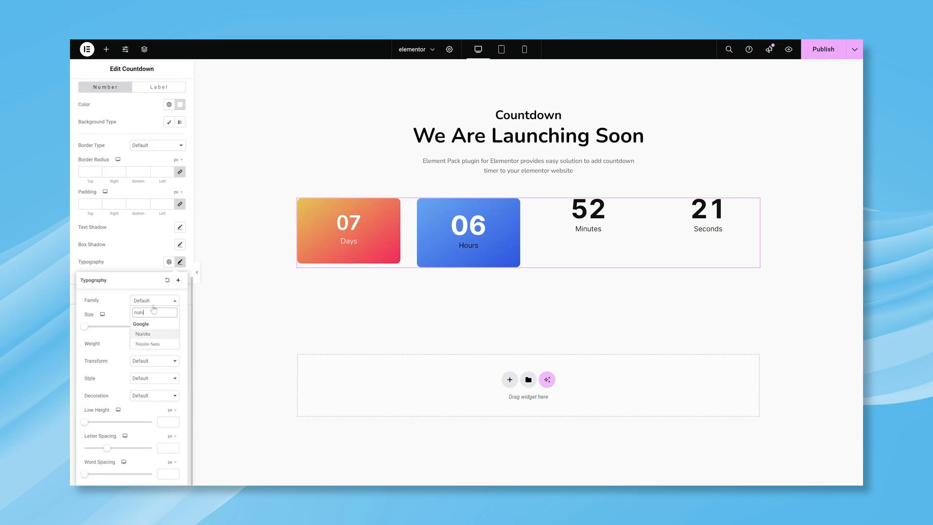
pyautogui.click(146, 334)
pyautogui.click(166, 327)
pyautogui.write('50')
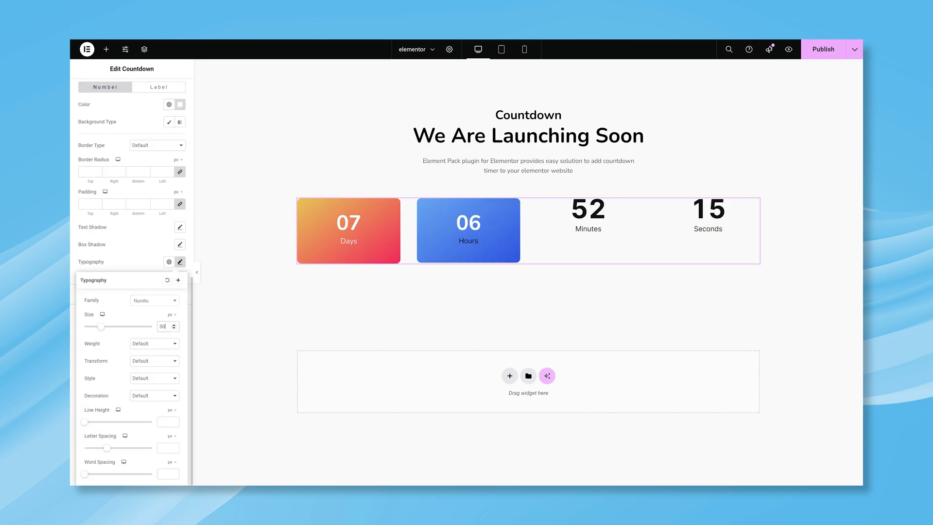
# Step: Set the Hours number's font weight to 700 (Bold)
pyautogui.click(154, 343)
pyautogui.click(146, 313)
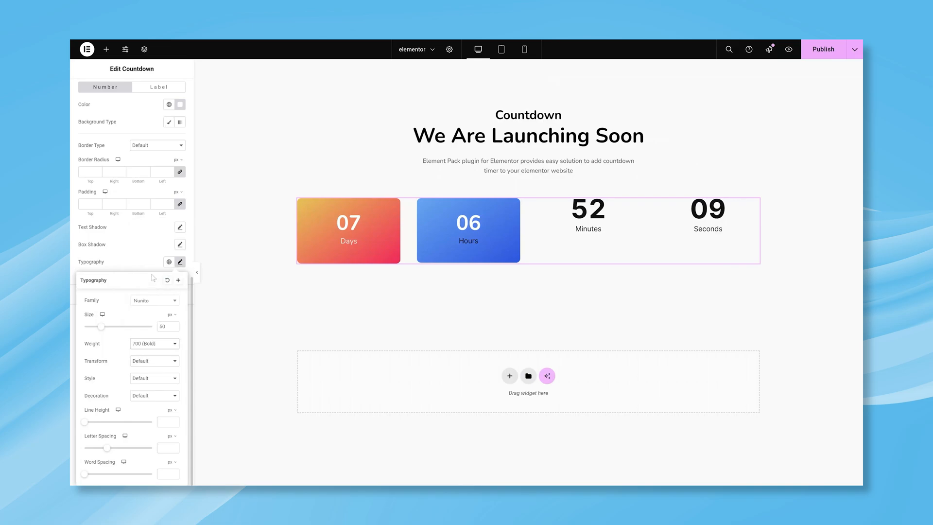
pyautogui.click(153, 271)
# Step: Set the Hours label color to semi-transparent white, #FFFFFFBF
pyautogui.click(159, 210)
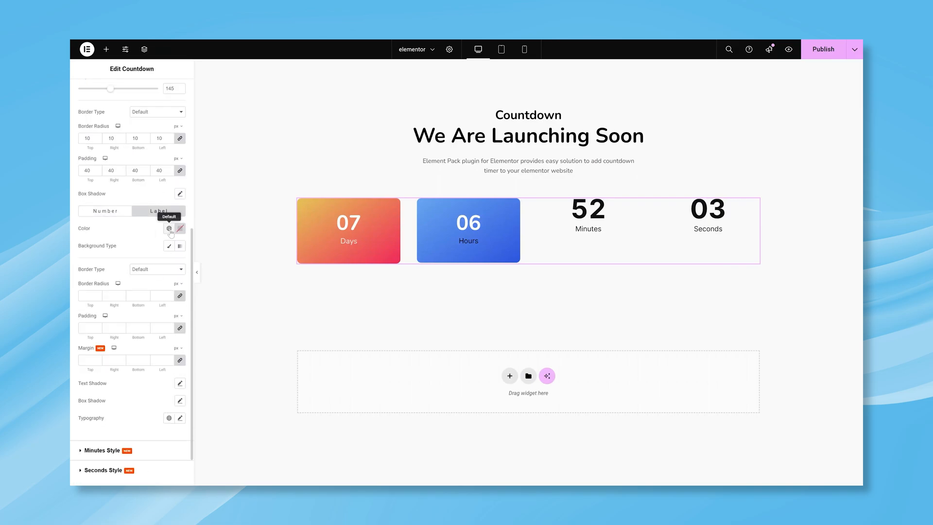
pyautogui.click(180, 228)
pyautogui.hotkey('ctrl', 'v')
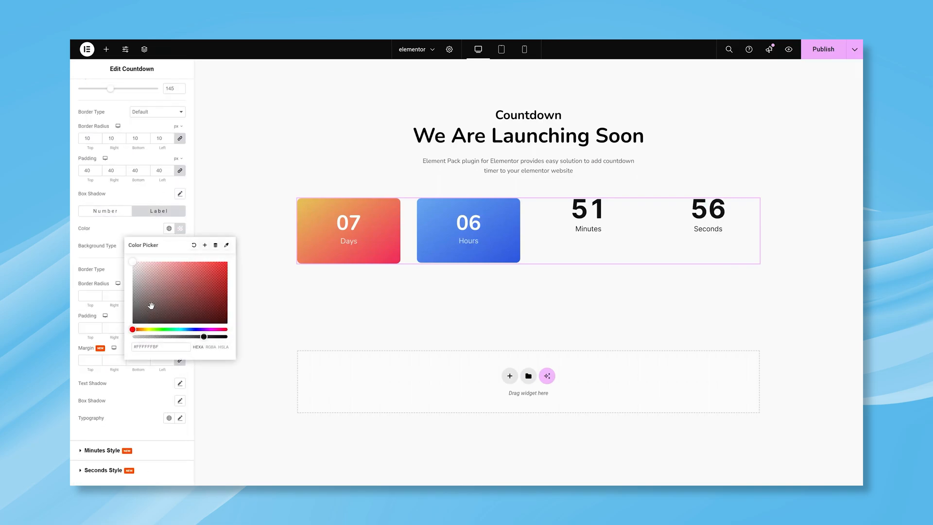
pyautogui.click(150, 231)
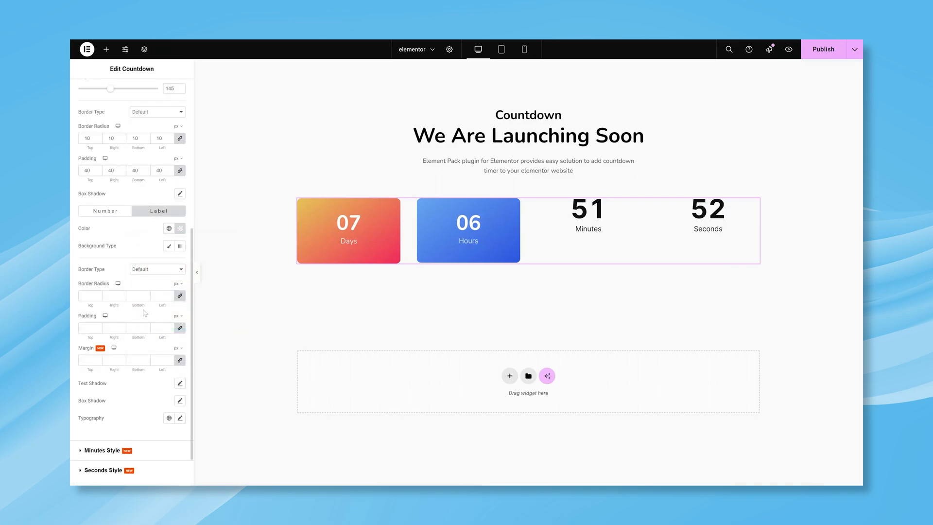
# Step: Set the Hours label typography to the Nunito family at 18 px with a 500 (Medium) weight
pyautogui.scroll(-1, 144, 312)
pyautogui.click(179, 372)
pyautogui.scroll(-2, 160, 340)
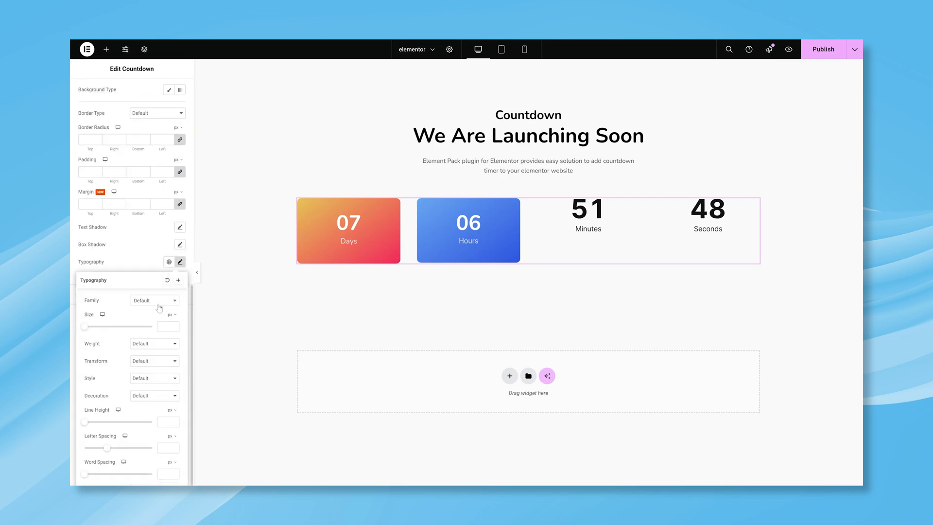
pyautogui.click(155, 300)
pyautogui.write('nuni')
pyautogui.press('Return')
pyautogui.click(168, 326)
pyautogui.write('18')
pyautogui.click(154, 343)
pyautogui.click(146, 270)
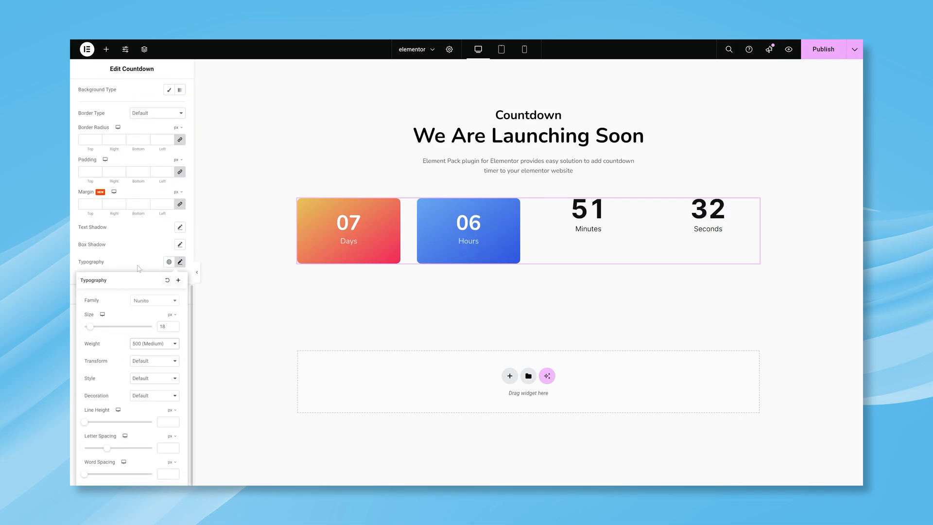
pyautogui.click(145, 267)
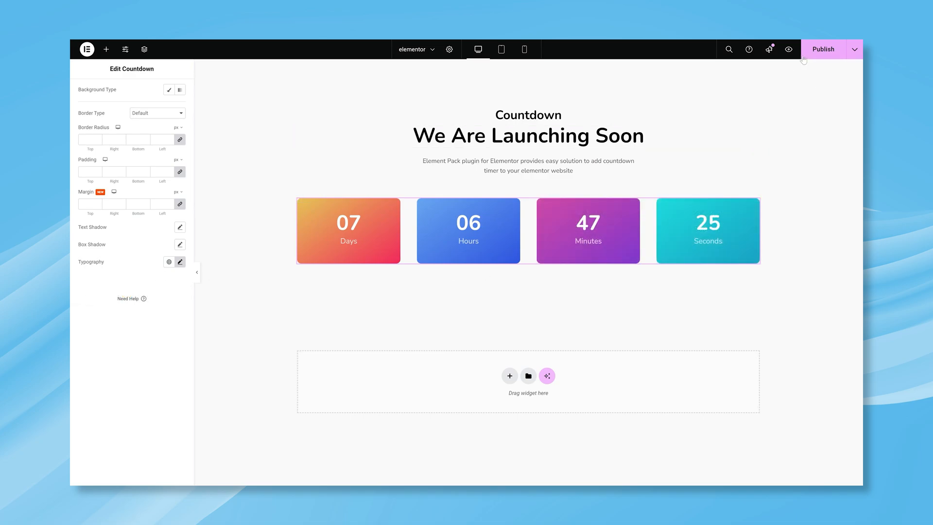
# Step: Publish the page with the styled countdown
pyautogui.click(823, 49)
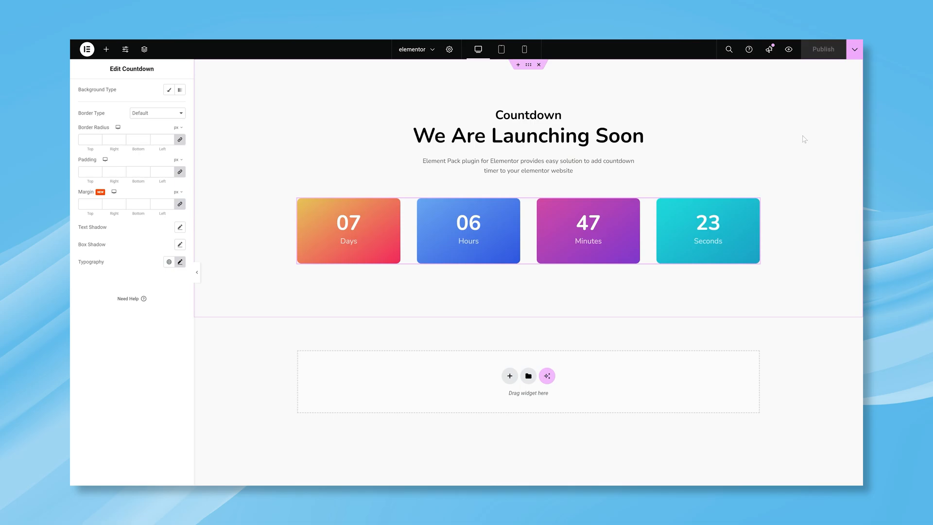